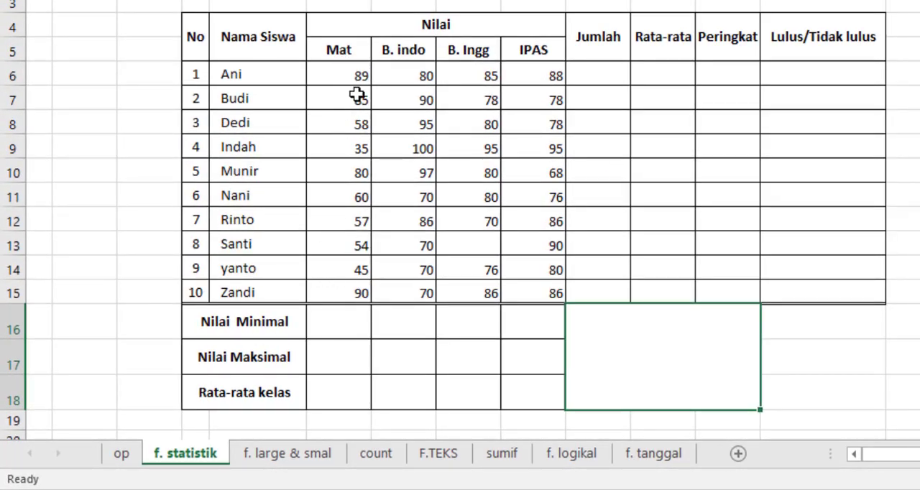
Enter the formula =MIN(F6:F15) in the Nilai Minimal cell of the Mat column.
{"action": "left_click", "coordinate": [338, 323]}
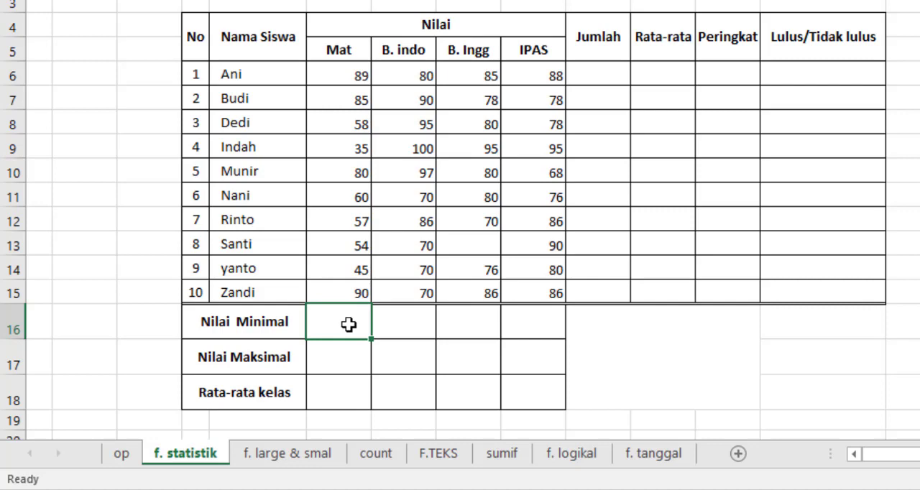
{"action": "type", "text": "=min"}
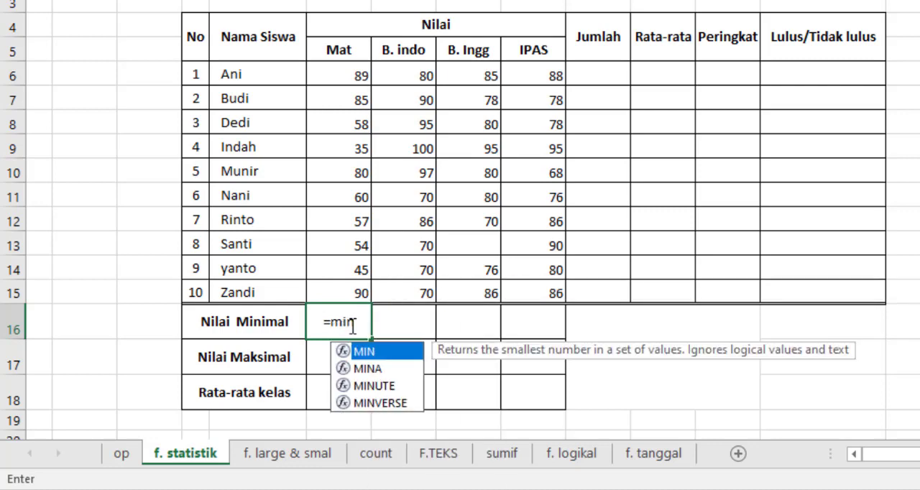
{"action": "double_click", "coordinate": [386, 353]}
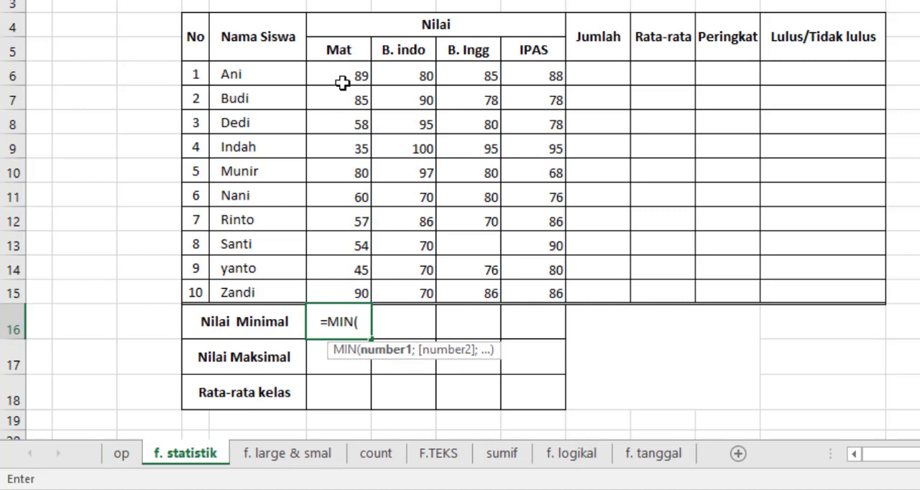
{"action": "left_click_drag", "start_coordinate": [339, 74], "coordinate": [338, 295]}
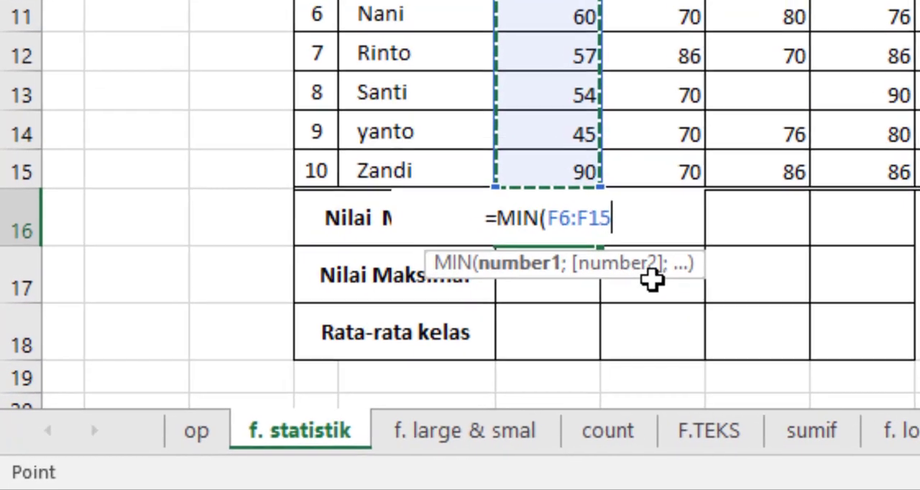
{"action": "type", "text": ")"}
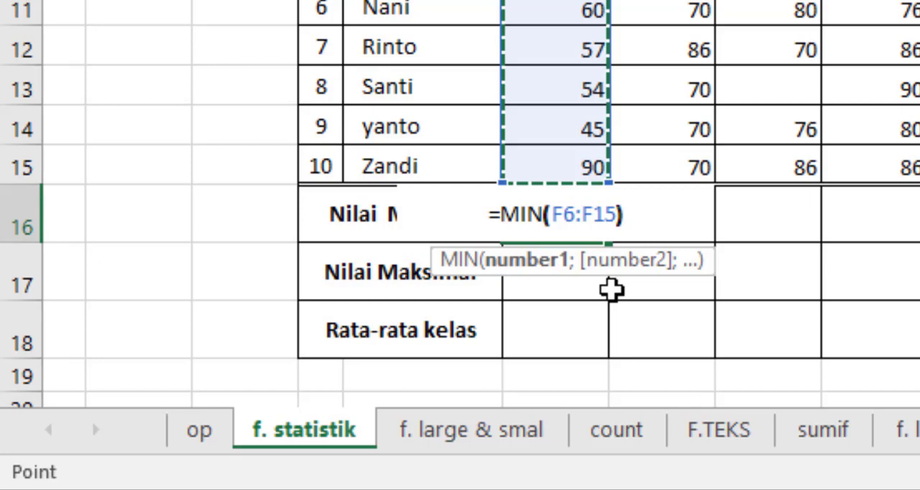
{"action": "key", "text": "Return"}
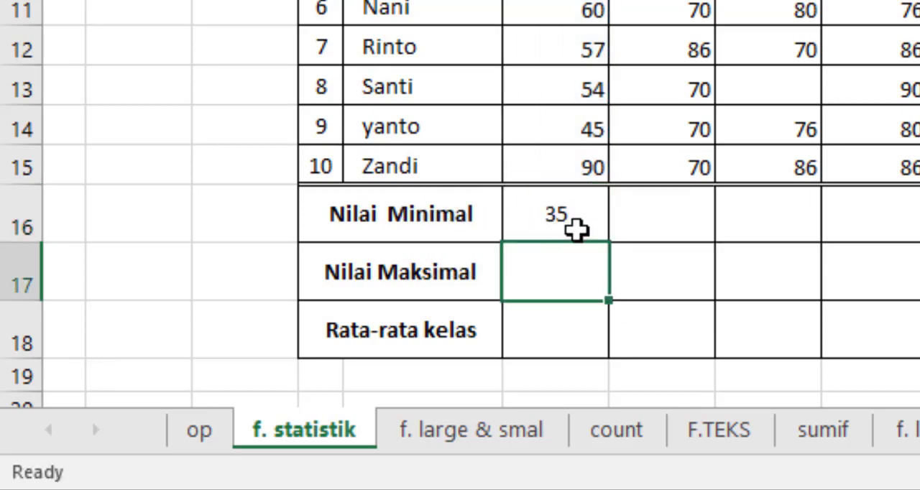
Reopen the Mat column's Nilai Minimal cell for editing and clear its MIN formula.
{"action": "left_click", "coordinate": [578, 228]}
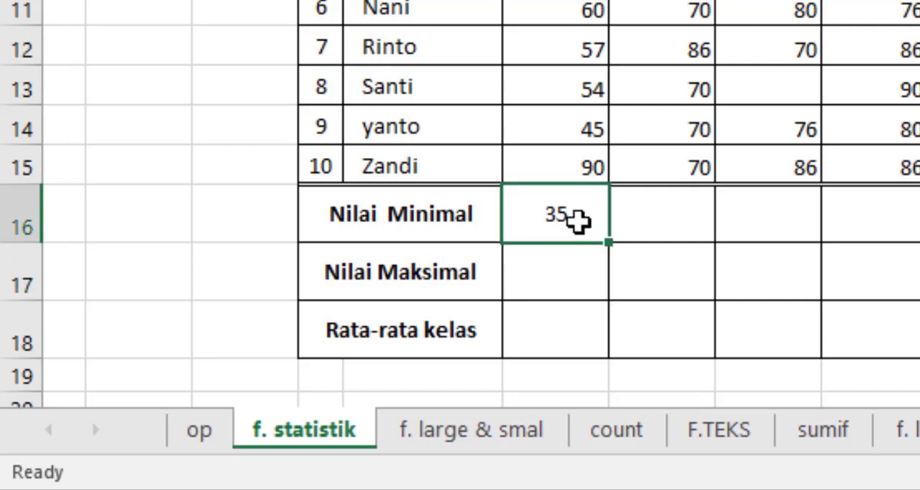
{"action": "double_click", "coordinate": [578, 228]}
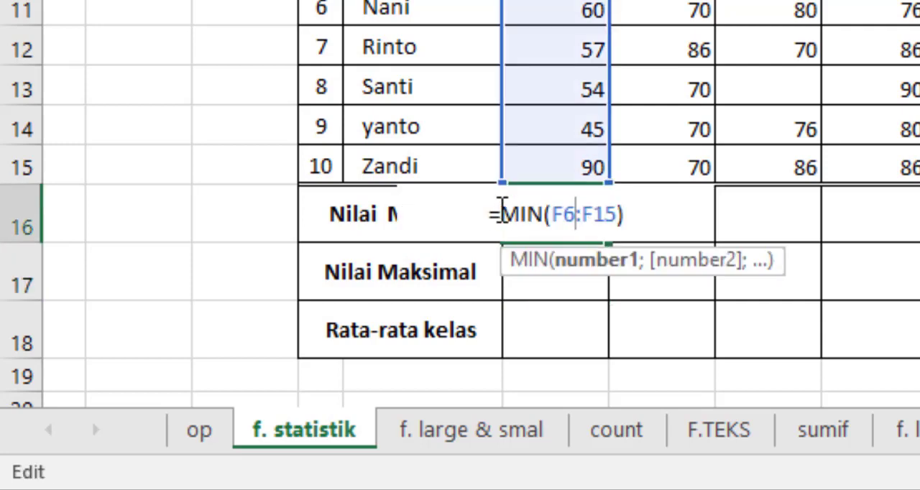
{"action": "left_click_drag", "start_coordinate": [499, 214], "coordinate": [476, 216]}
{"action": "key", "text": "BackSpace"}
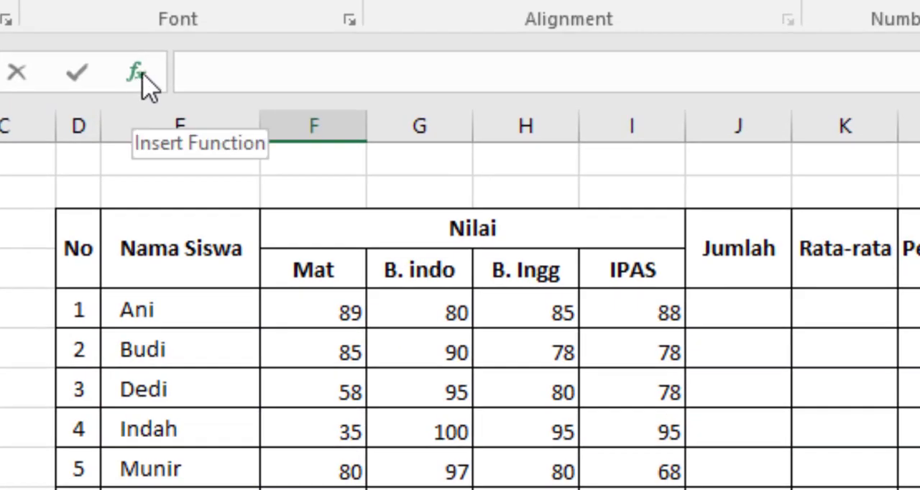
Start a formula in the Mat Nilai Minimal cell with Insert Function, searching for "min" and choosing MIN.
{"action": "type", "text": "="}
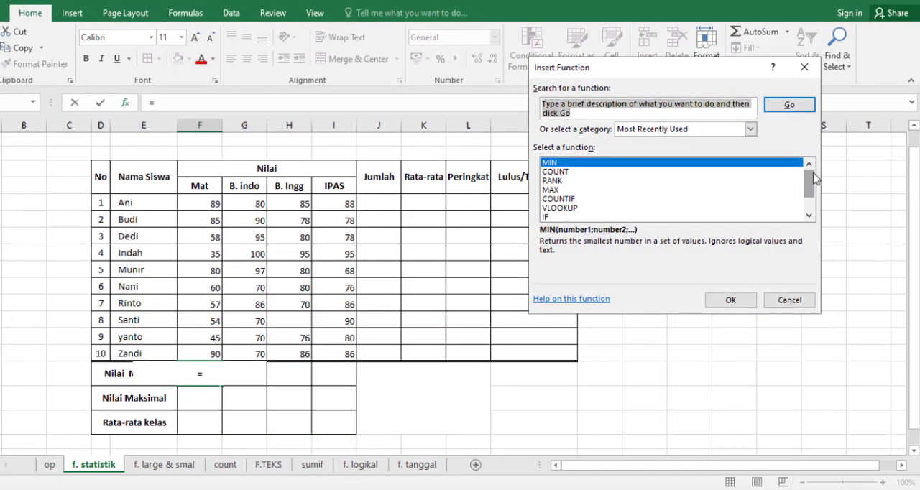
{"action": "mouse_move", "coordinate": [815, 180]}
{"action": "left_mouse_down"}
{"action": "mouse_move", "coordinate": [817, 216]}
{"action": "mouse_move", "coordinate": [812, 177]}
{"action": "left_mouse_up"}
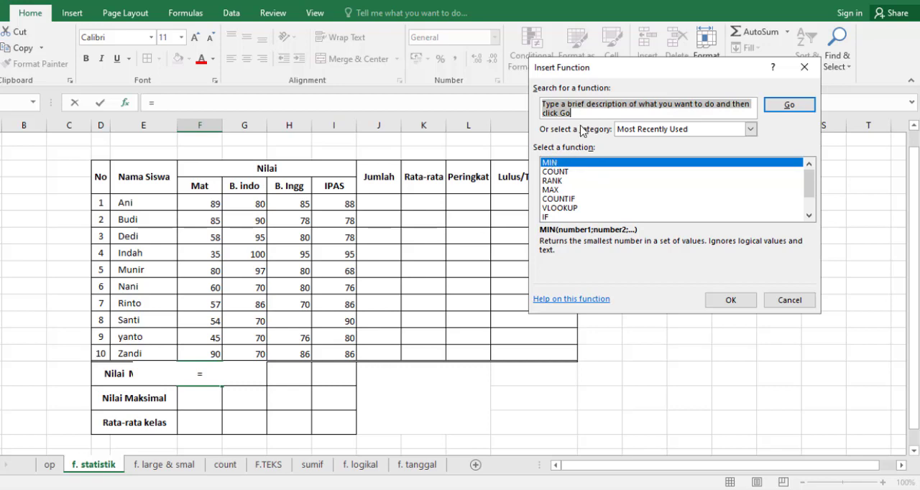
{"action": "left_click_drag", "start_coordinate": [576, 113], "coordinate": [539, 104]}
{"action": "type", "text": "m"}
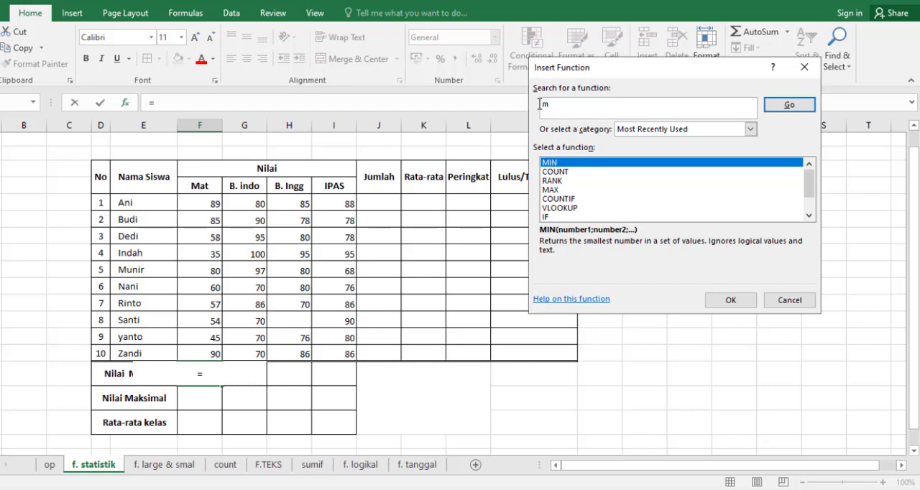
{"action": "type", "text": "in"}
{"action": "left_click", "coordinate": [802, 111]}
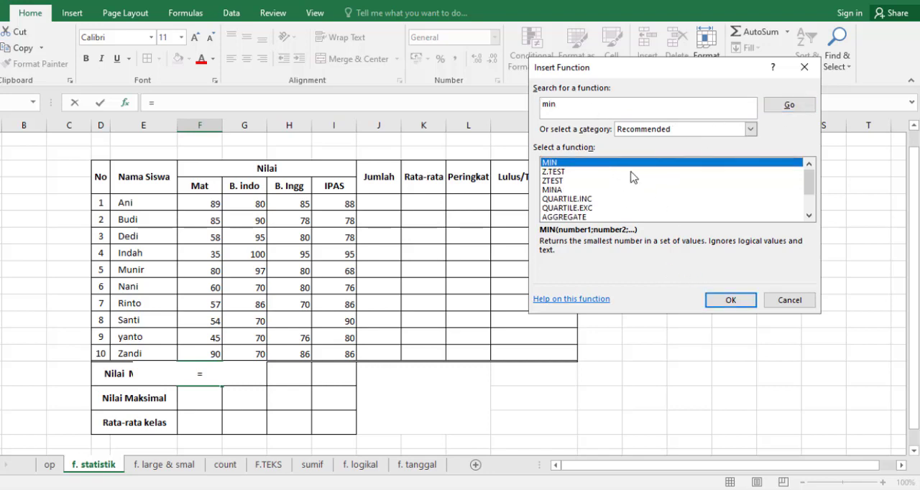
{"action": "left_click", "coordinate": [724, 307]}
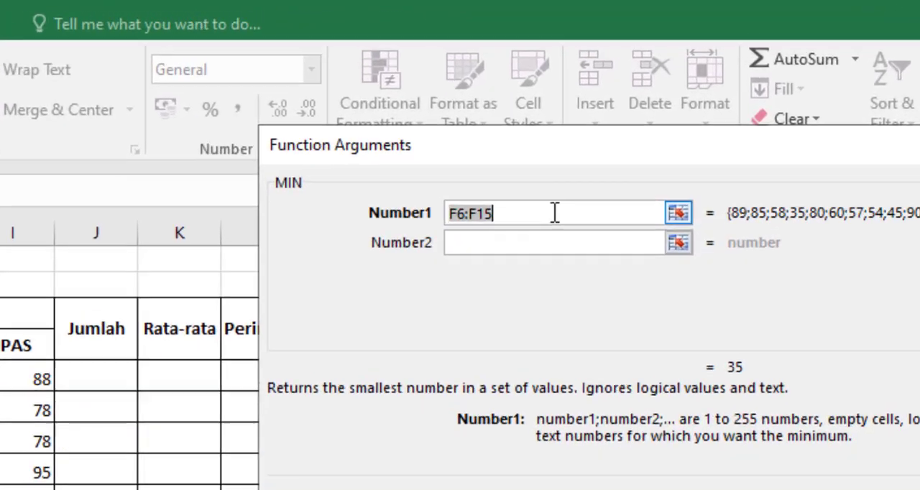
Replace MIN's Number1 argument with the Mat scores F6:F15 selected on the sheet, and accept the function.
{"action": "key", "text": "BackSpace"}
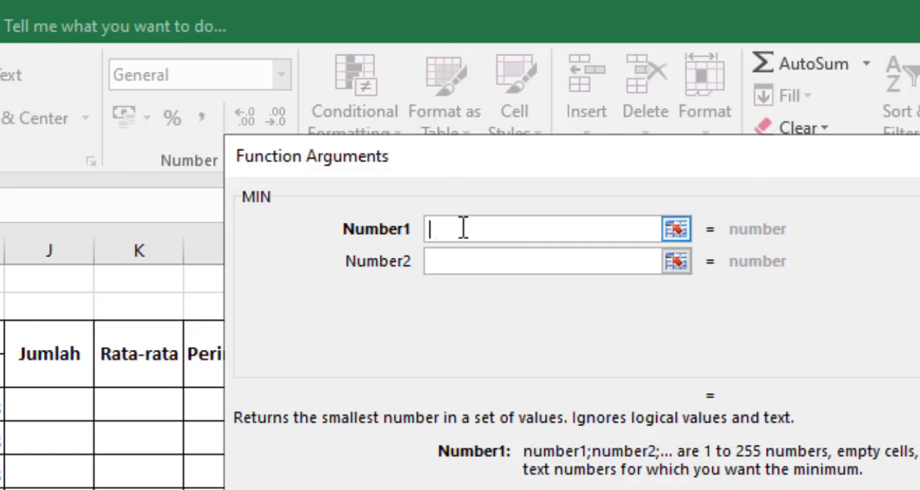
{"action": "left_click", "coordinate": [677, 229]}
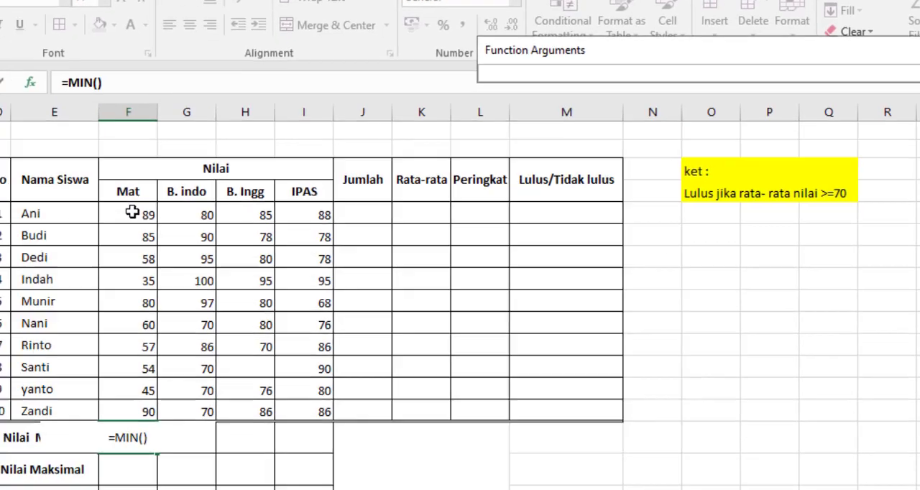
{"action": "left_click_drag", "start_coordinate": [166, 198], "coordinate": [162, 384]}
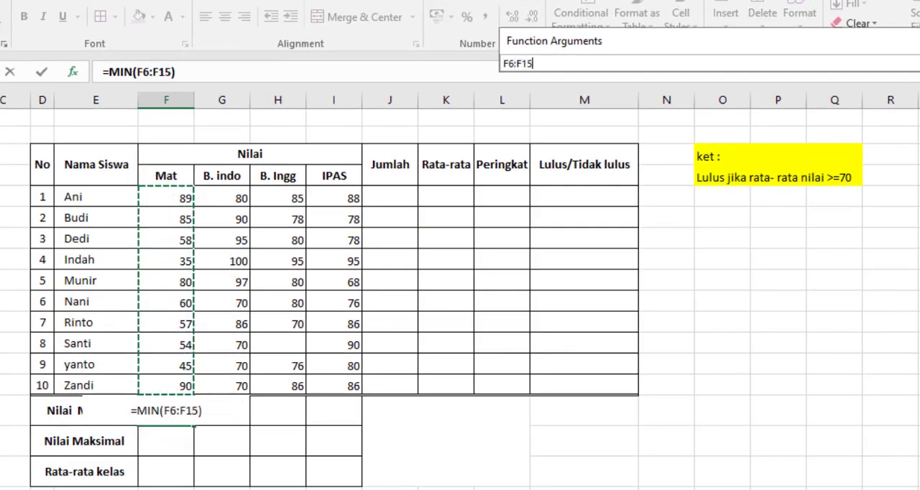
{"action": "left_click", "coordinate": [919, 64]}
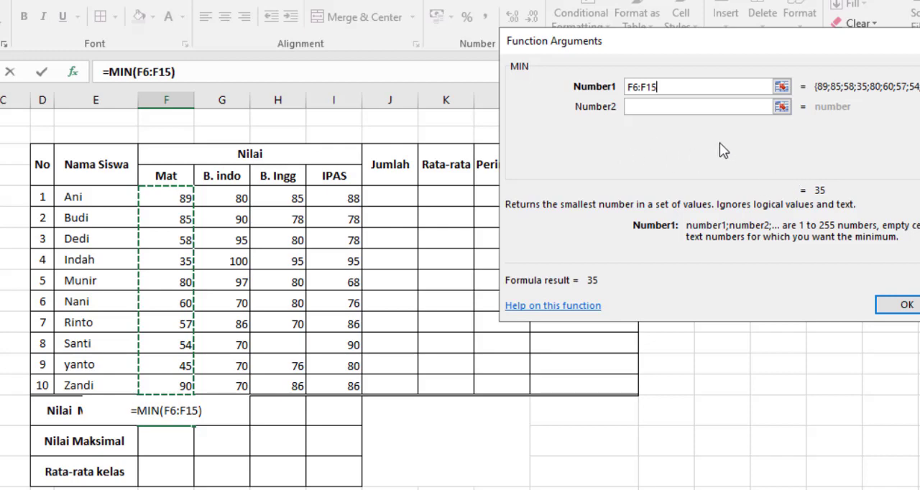
{"action": "left_click", "coordinate": [642, 106]}
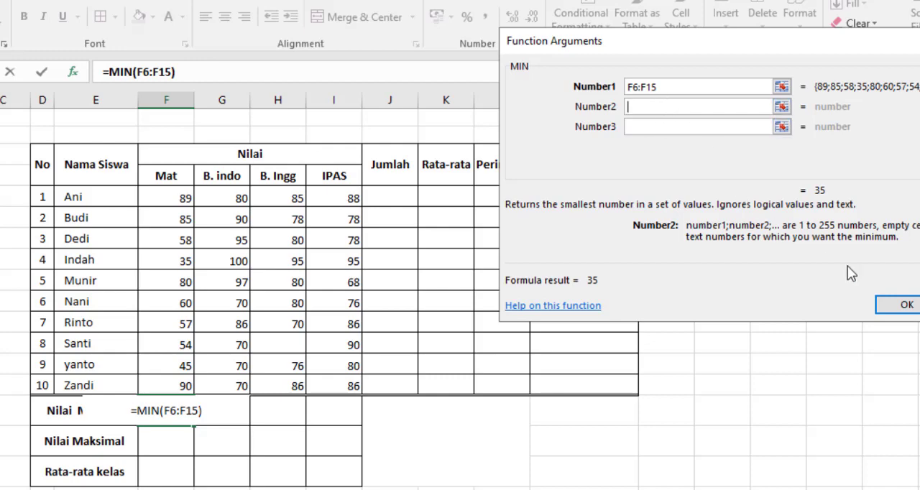
{"action": "left_click", "coordinate": [908, 305]}
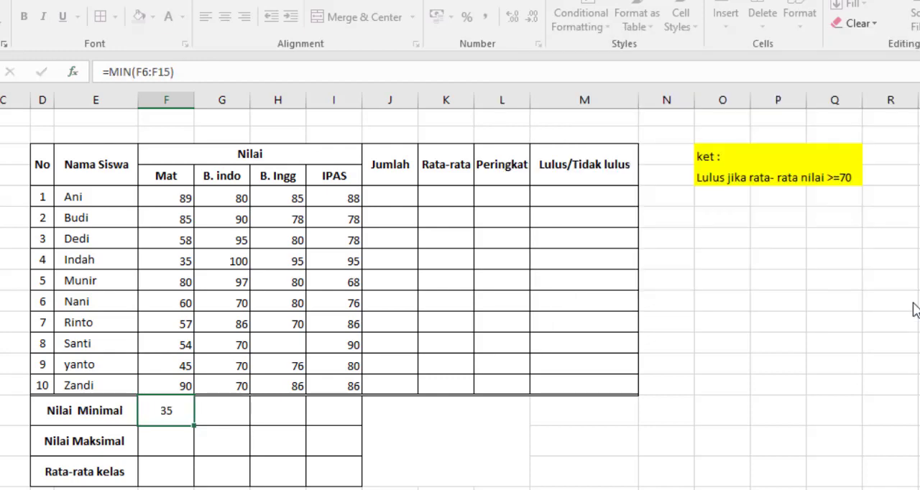
Fill the Mat column's Nilai Minimal formula across the B. indo, B. Ingg and IPAS columns.
{"action": "left_click", "coordinate": [175, 438]}
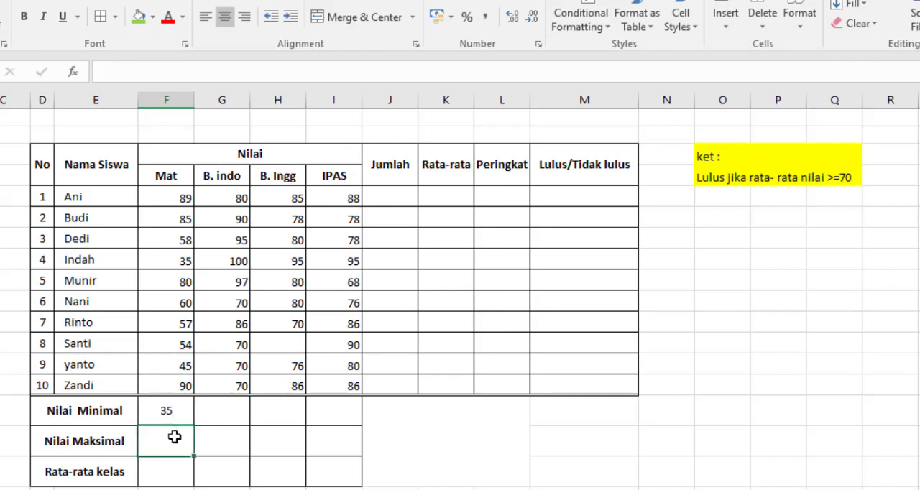
{"action": "left_click", "coordinate": [166, 417]}
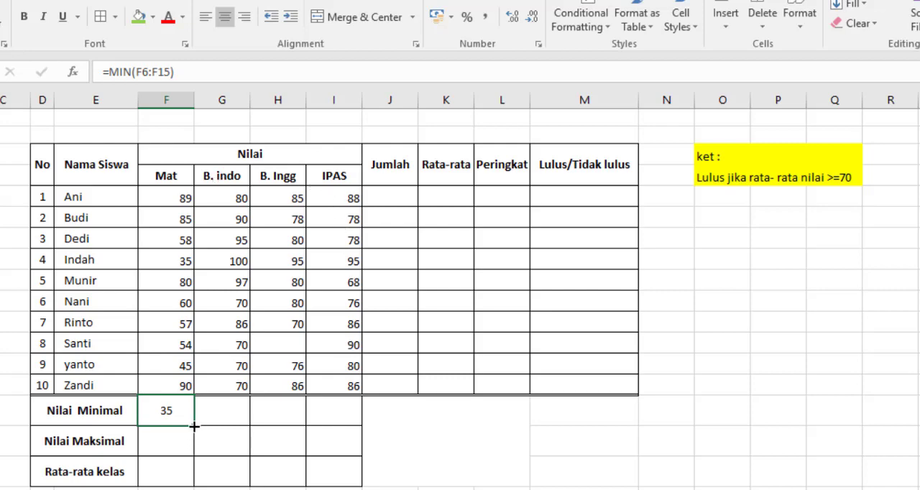
{"action": "left_click_drag", "start_coordinate": [194, 427], "coordinate": [361, 428]}
{"action": "left_click", "coordinate": [441, 434]}
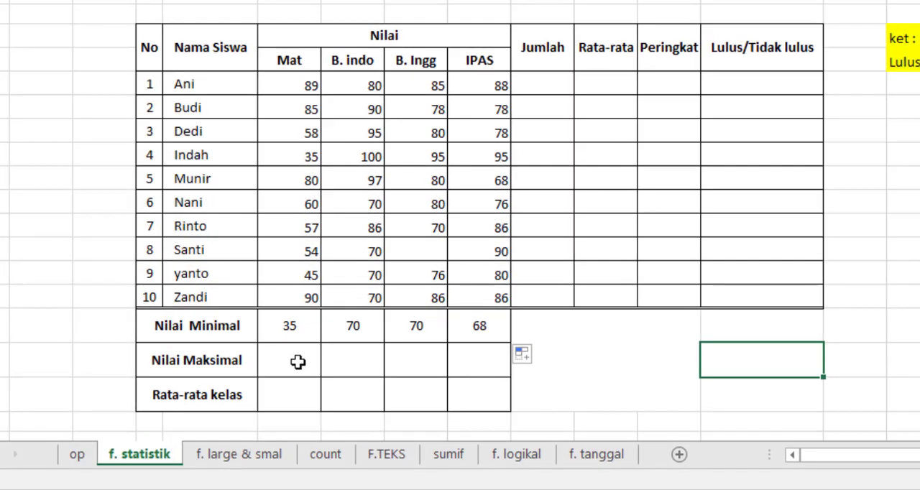
Enter =MAX(F6:F15) in the Mat column's Nilai Maksimal cell and fill it across to the IPAS column.
{"action": "left_click", "coordinate": [298, 362]}
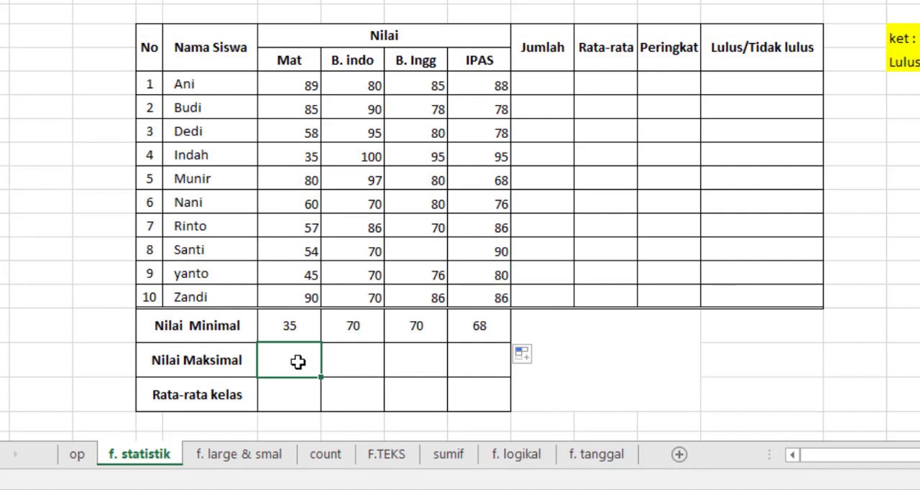
{"action": "double_click", "coordinate": [298, 363]}
{"action": "type", "text": "=max("}
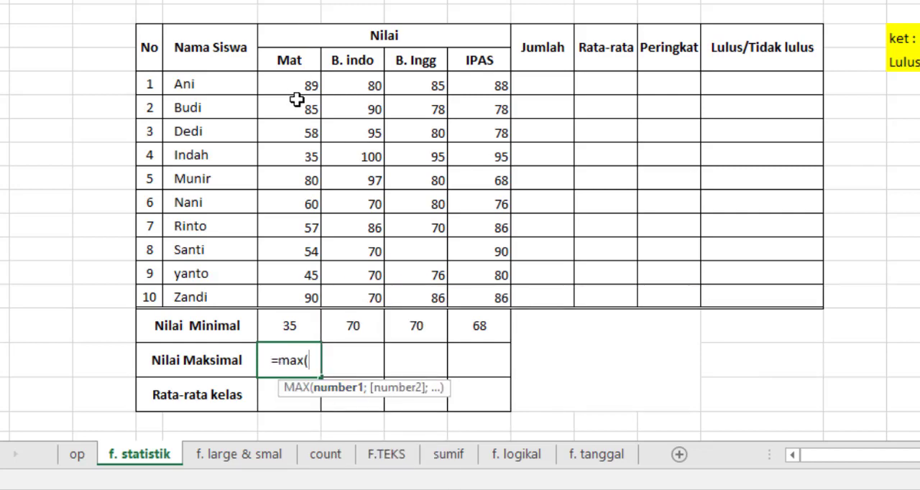
{"action": "left_click_drag", "start_coordinate": [296, 85], "coordinate": [290, 297]}
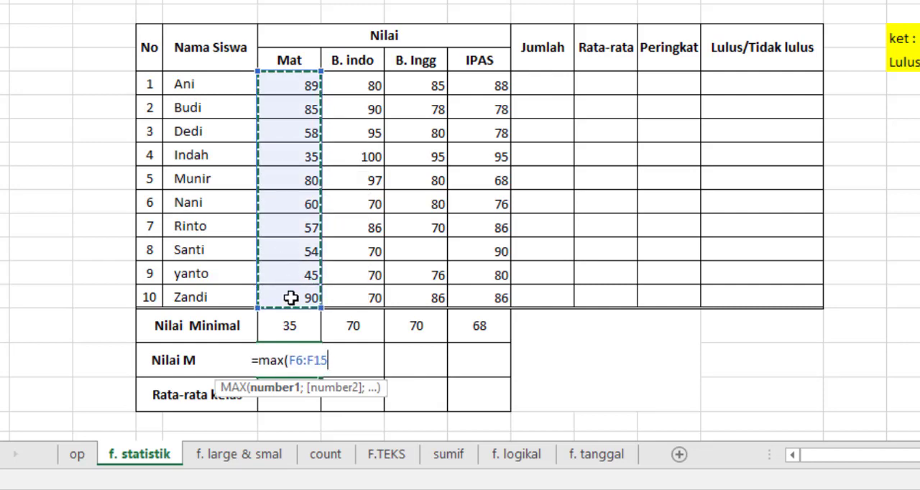
{"action": "type", "text": ")"}
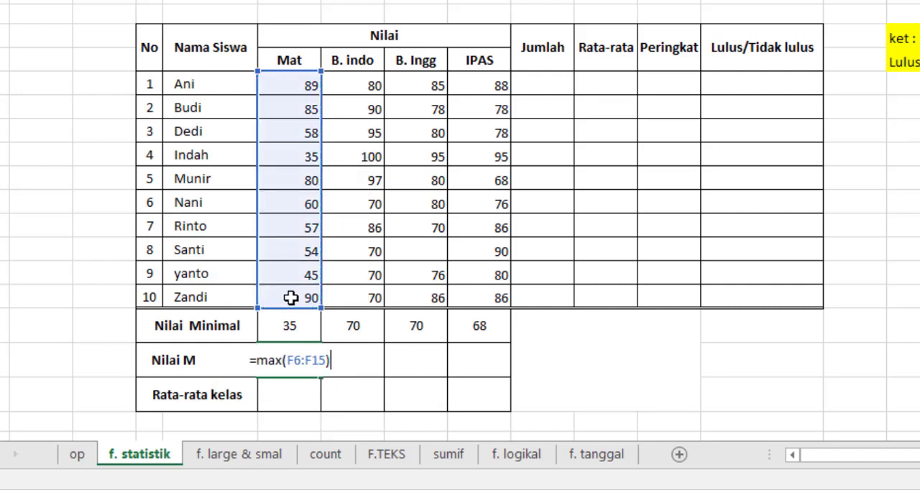
{"action": "key", "text": "Return"}
{"action": "left_click", "coordinate": [308, 368]}
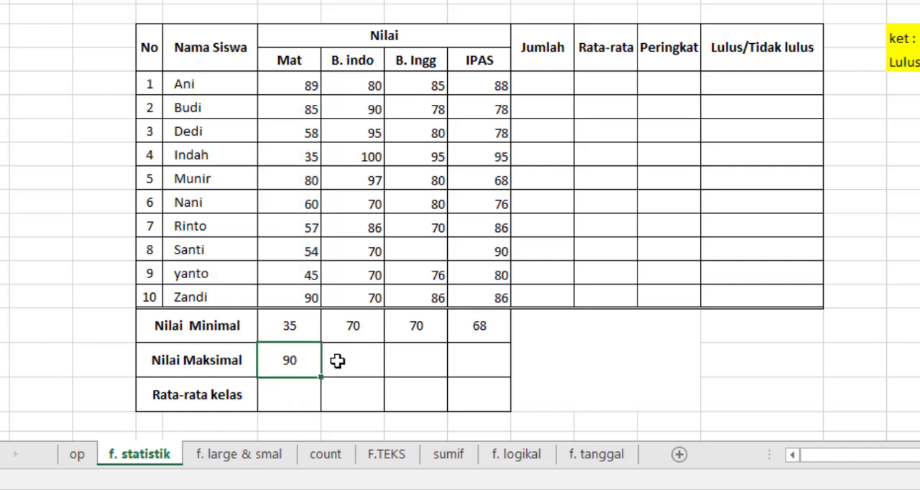
{"action": "left_click_drag", "start_coordinate": [322, 377], "coordinate": [532, 372]}
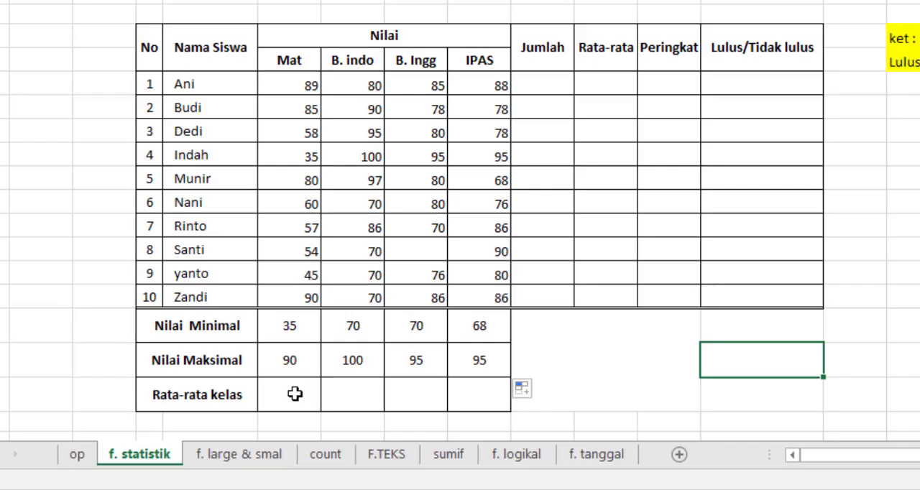
Enter the formula =AVERAGE(F6:F15) in the Rata-rata kelas cell of the Mat column.
{"action": "left_click", "coordinate": [295, 394]}
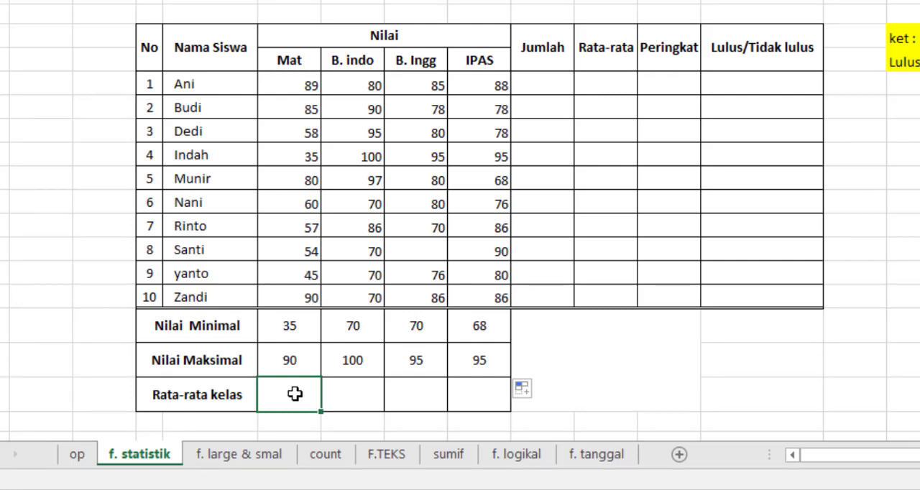
{"action": "type", "text": "="}
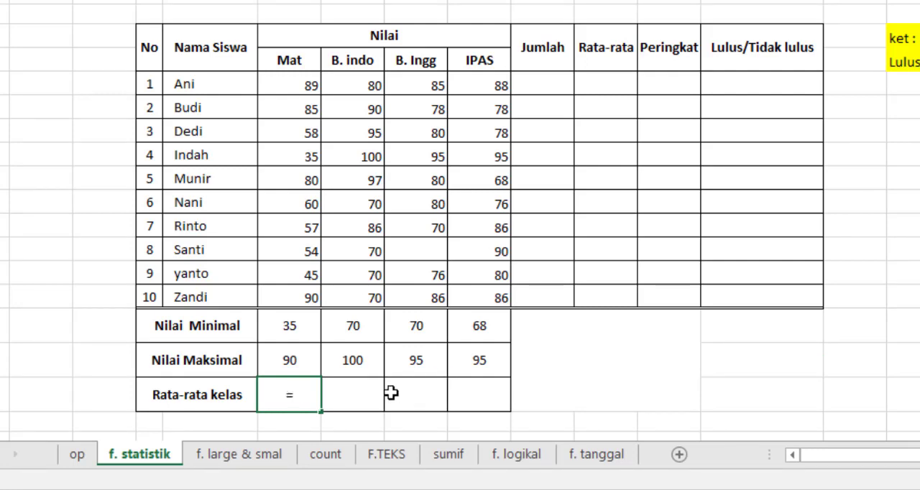
{"action": "type", "text": "aver"}
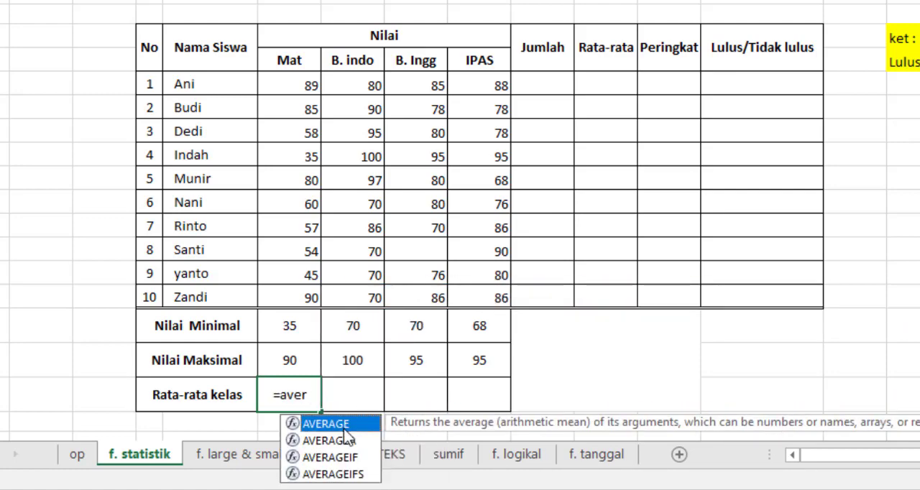
{"action": "key", "text": "Tab"}
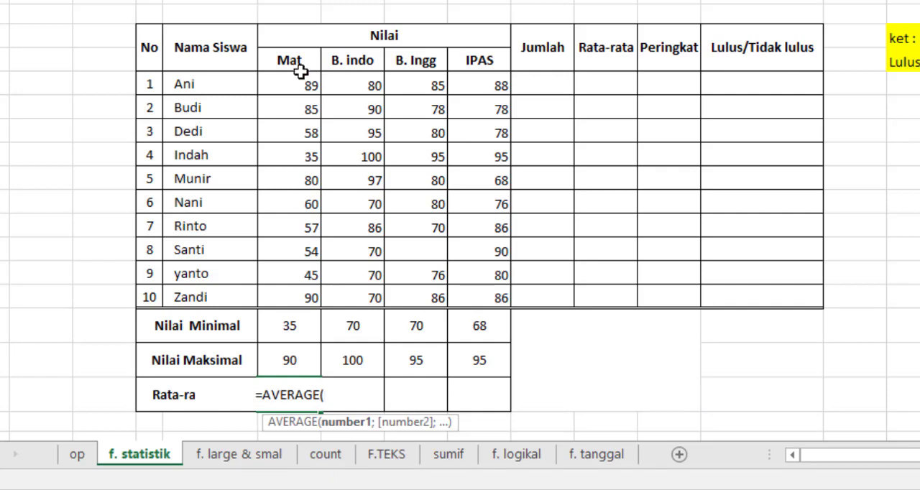
{"action": "left_click_drag", "start_coordinate": [301, 83], "coordinate": [298, 299]}
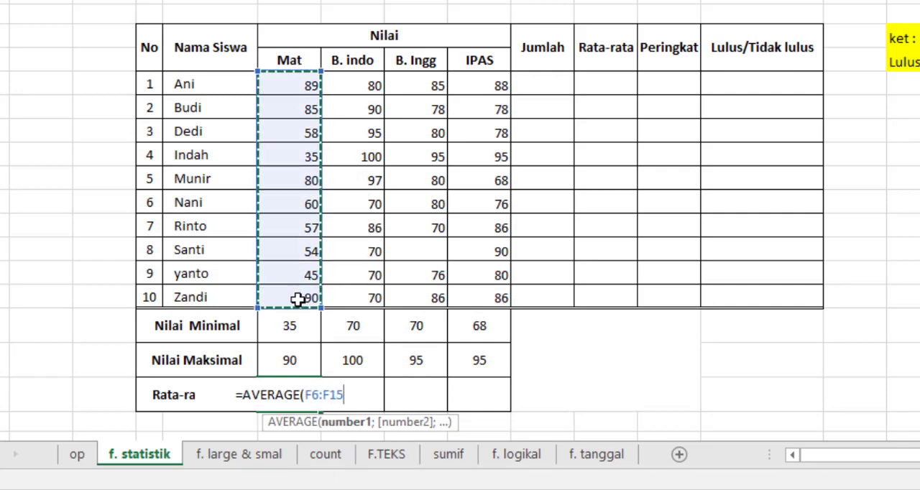
{"action": "type", "text": ")"}
{"action": "key", "text": "Return"}
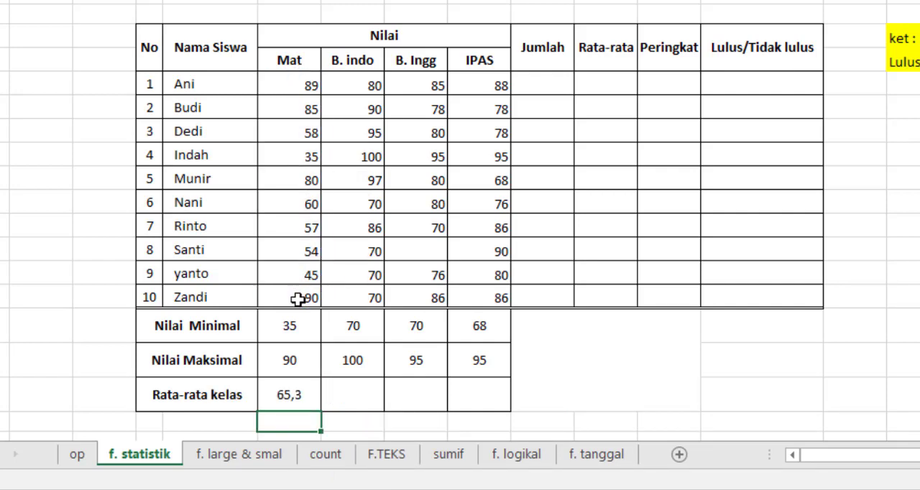
Fill the Mat column's Rata-rata kelas formula across the B. indo, B. Ingg and IPAS columns.
{"action": "left_click", "coordinate": [305, 399]}
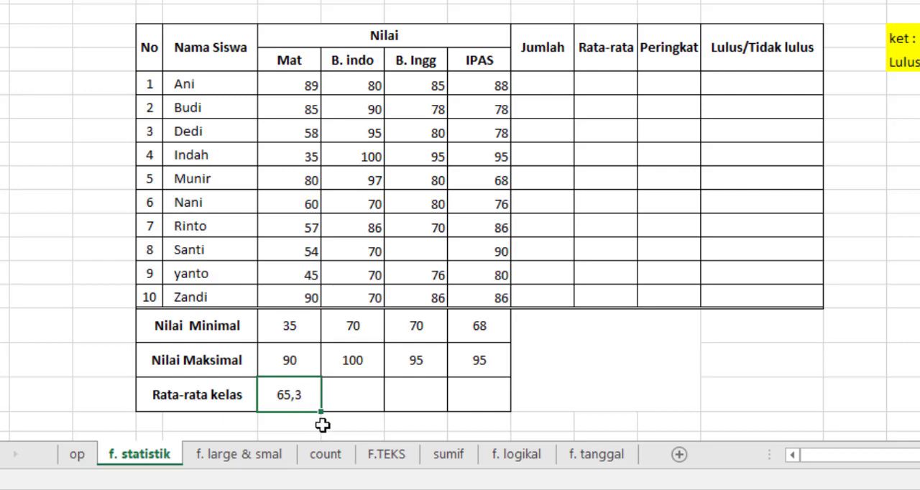
{"action": "left_click_drag", "start_coordinate": [321, 414], "coordinate": [476, 409]}
Enter =AVERAGE(F6:I6) in the first student's Rata-rata cell and fill it down to the tenth student.
{"action": "left_click", "coordinate": [590, 85]}
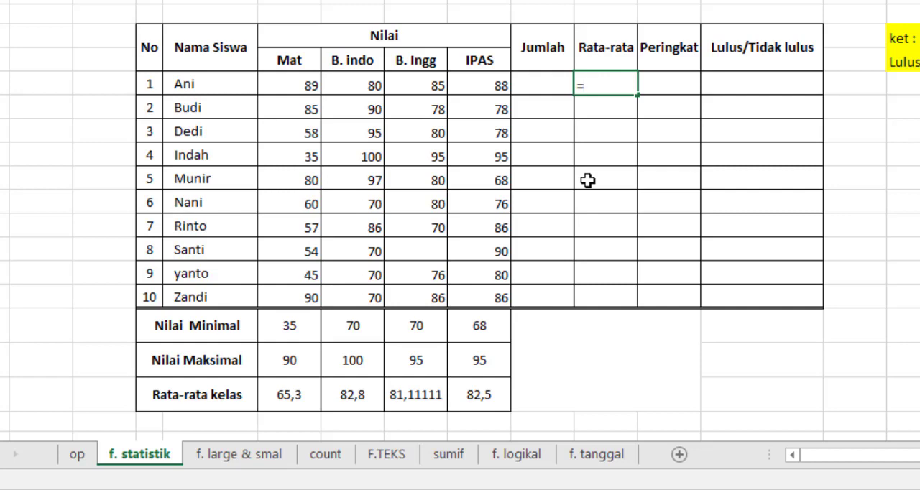
{"action": "type", "text": "=a"}
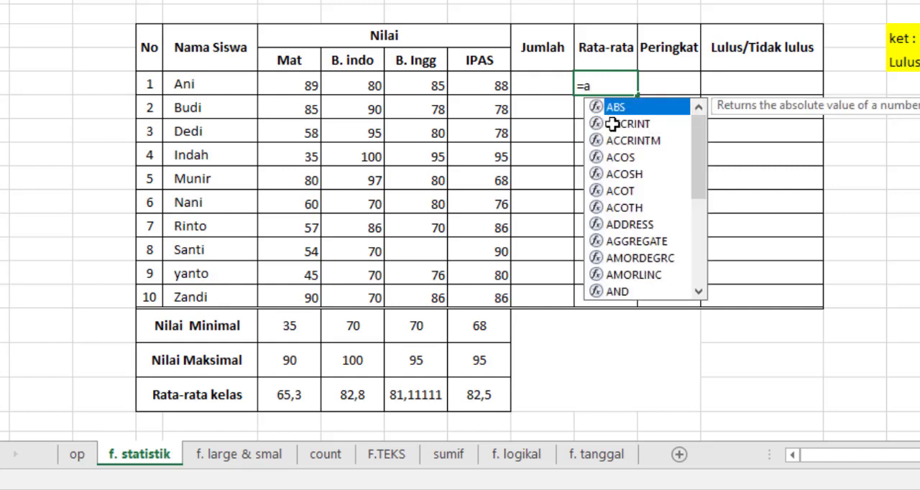
{"action": "type", "text": "verage"}
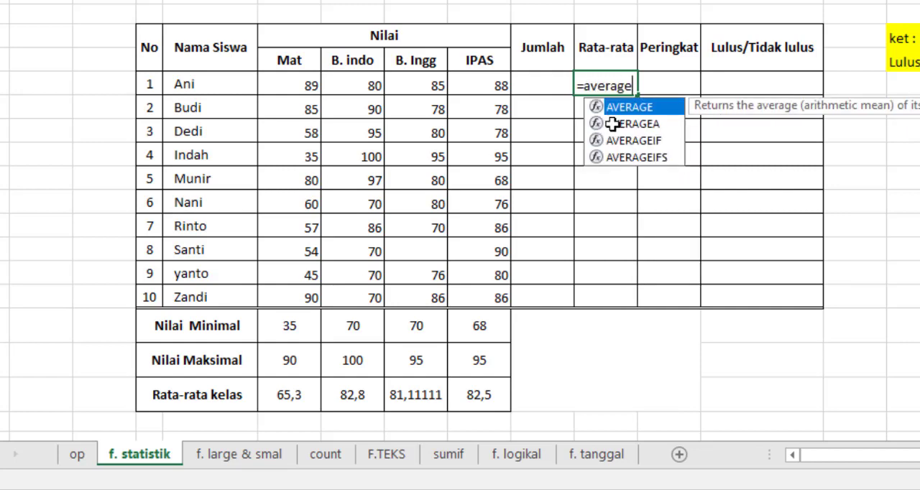
{"action": "type", "text": "("}
{"action": "left_click", "coordinate": [317, 84]}
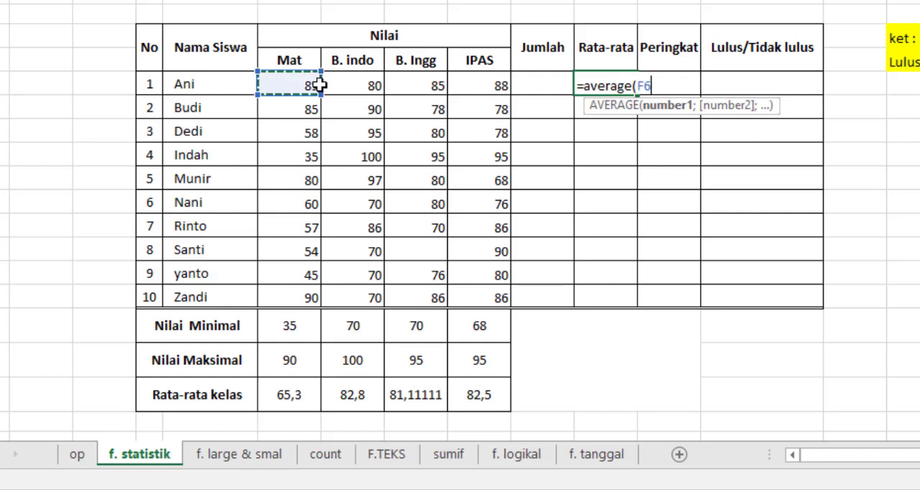
{"action": "left_click_drag", "start_coordinate": [319, 85], "coordinate": [491, 85]}
{"action": "type", "text": ")"}
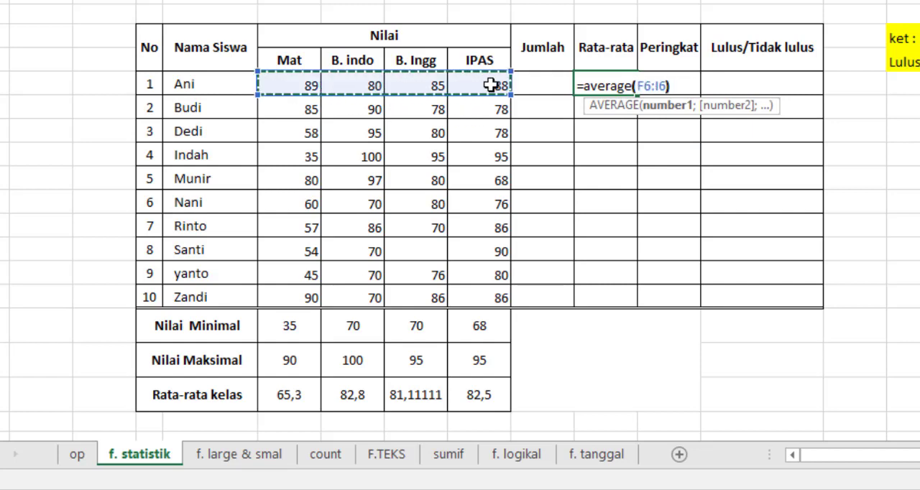
{"action": "key", "text": "ctrl+Return"}
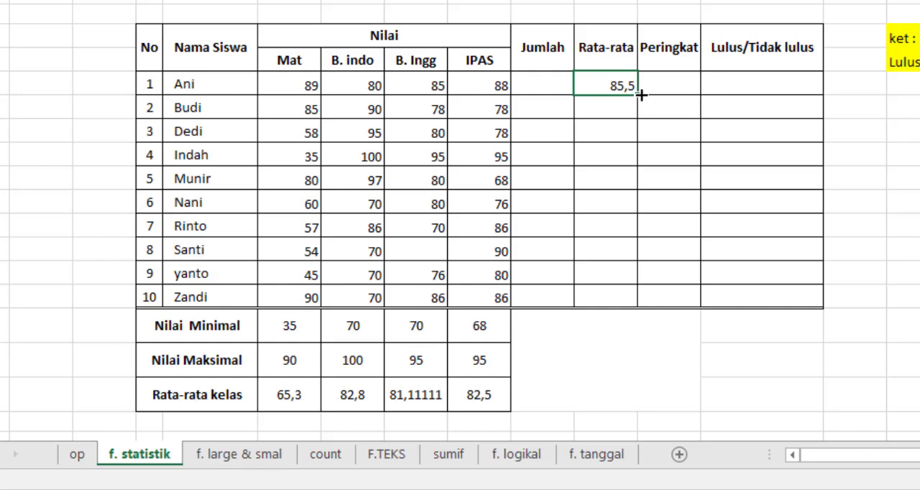
{"action": "left_click_drag", "start_coordinate": [639, 94], "coordinate": [639, 310]}
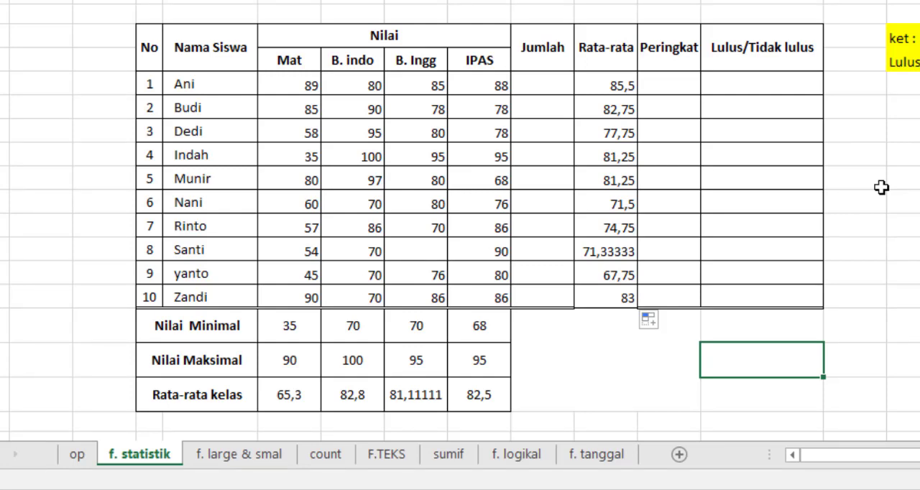
Enter the formula =RANK(K6;K6:K15) in the first student's Peringkat cell.
{"action": "left_click", "coordinate": [674, 81]}
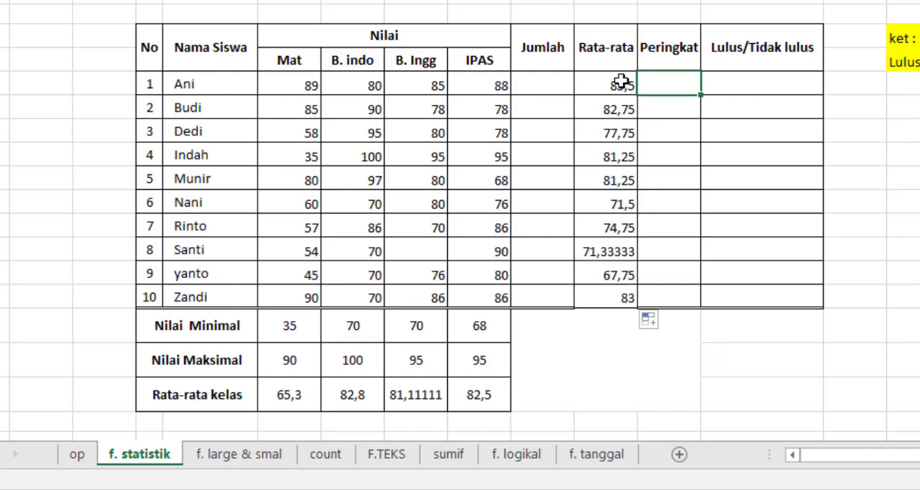
{"action": "double_click", "coordinate": [665, 83]}
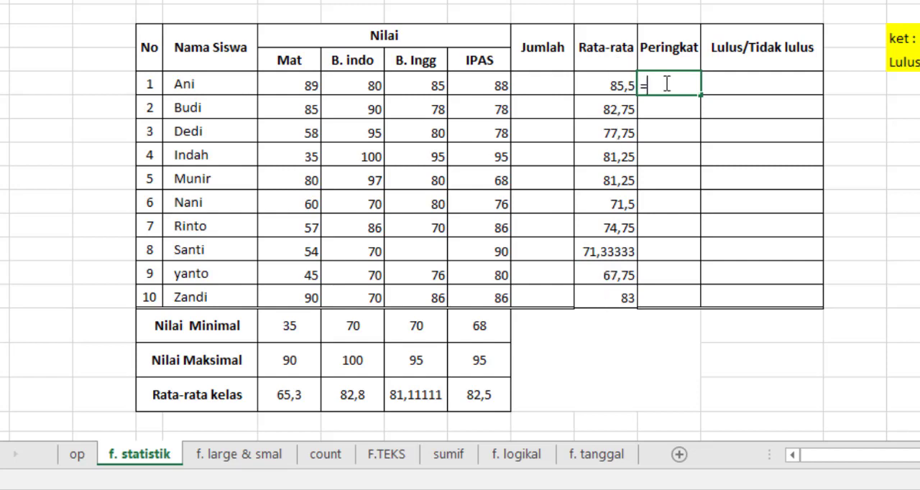
{"action": "type", "text": "=rank"}
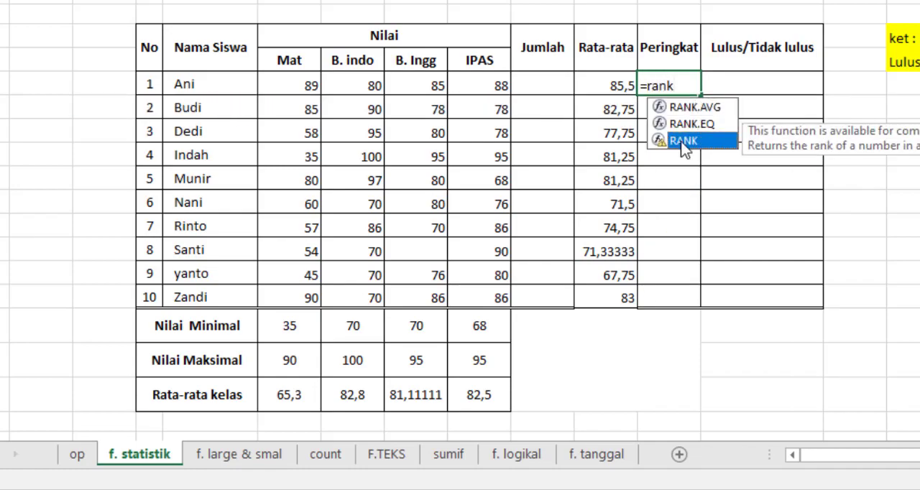
{"action": "double_click", "coordinate": [681, 145]}
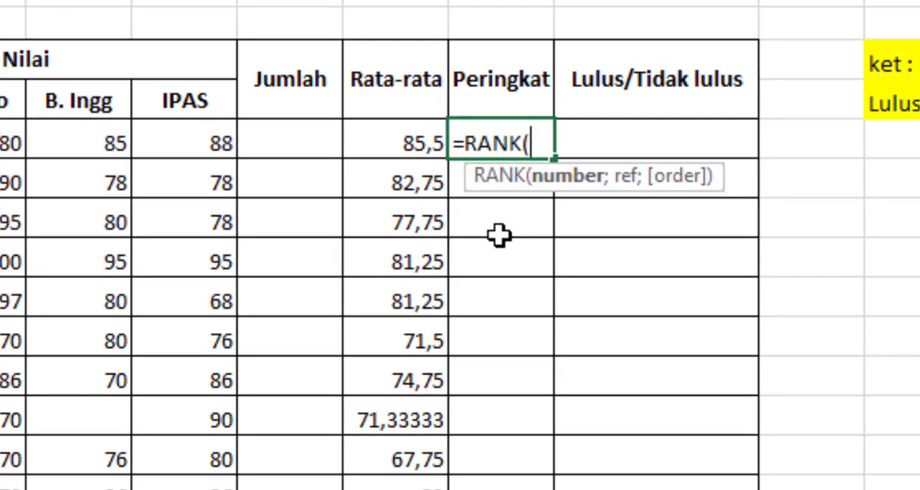
{"action": "left_click", "coordinate": [407, 148]}
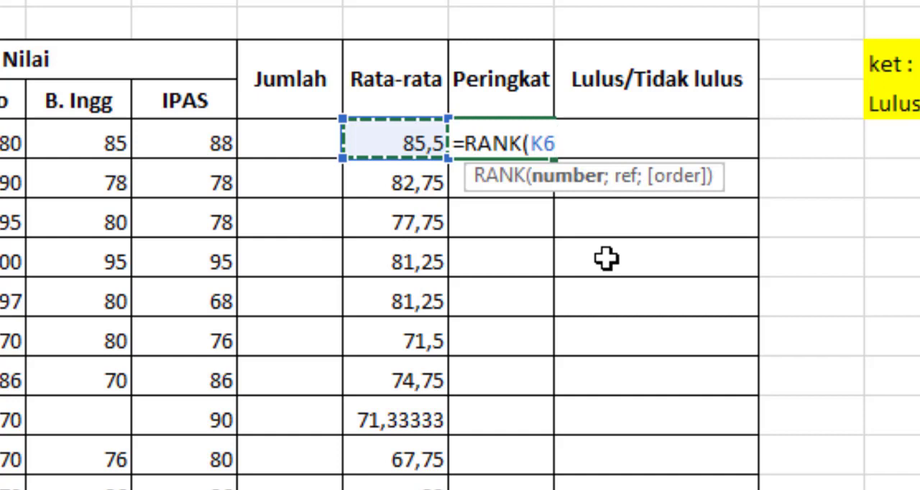
{"action": "type", "text": ";"}
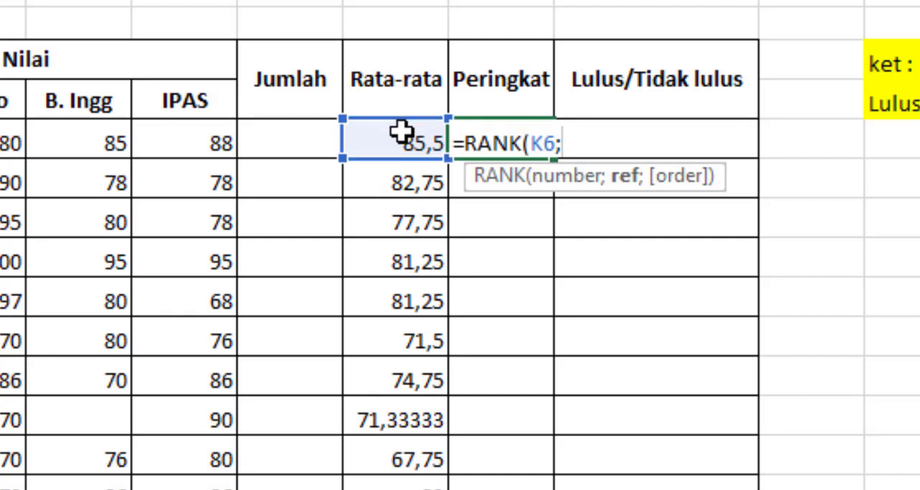
{"action": "left_click_drag", "start_coordinate": [400, 132], "coordinate": [396, 489]}
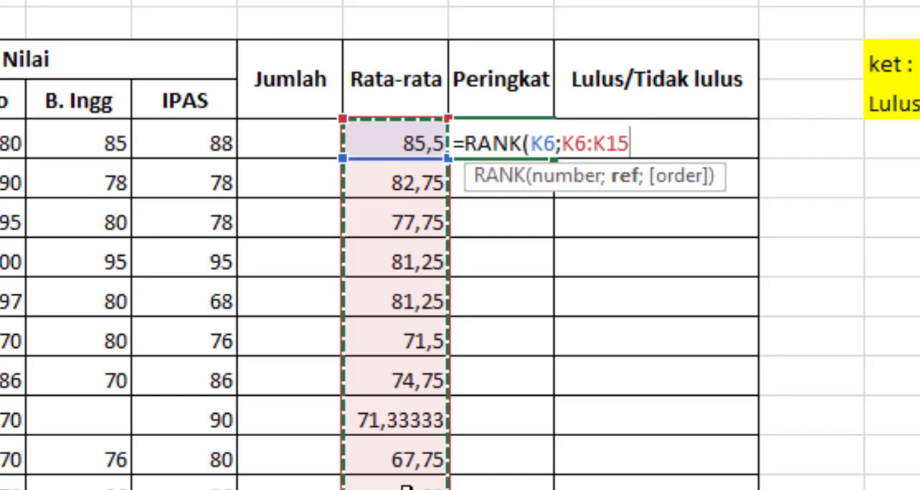
{"action": "type", "text": ")"}
{"action": "key", "text": "Return"}
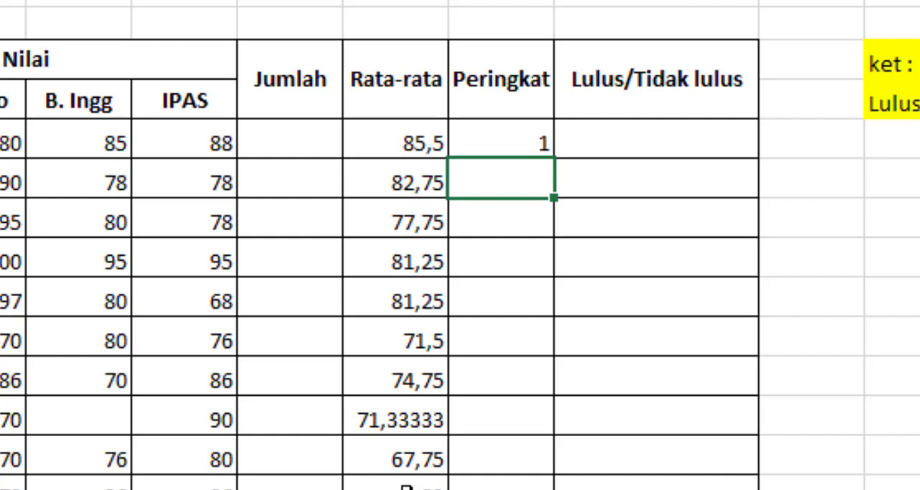
Make the RANK formula's reference range absolute as $K$6:$K$15 and fill the formula down the Peringkat column to the tenth student.
{"action": "left_click", "coordinate": [519, 140]}
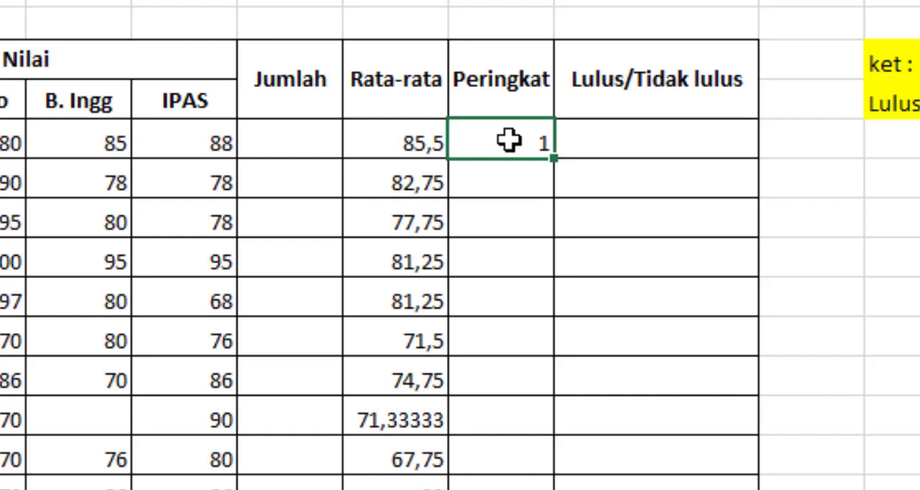
{"action": "double_click", "coordinate": [509, 141]}
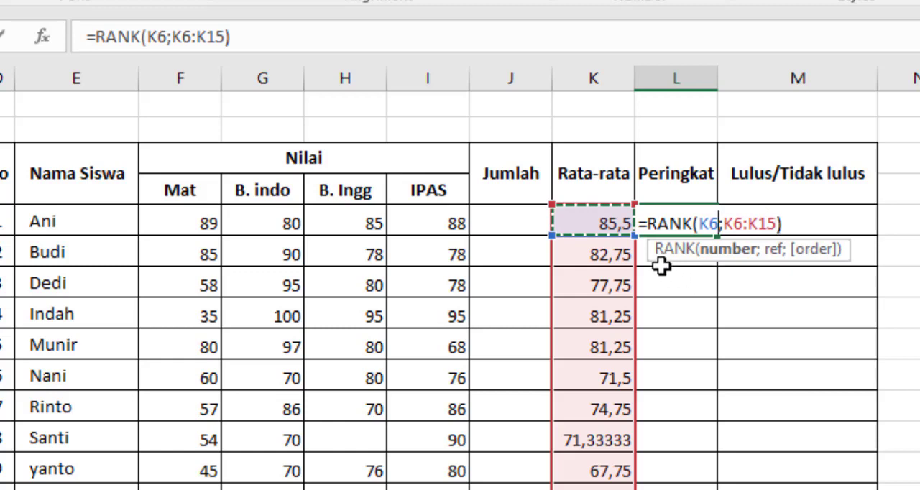
{"action": "left_click", "coordinate": [735, 221]}
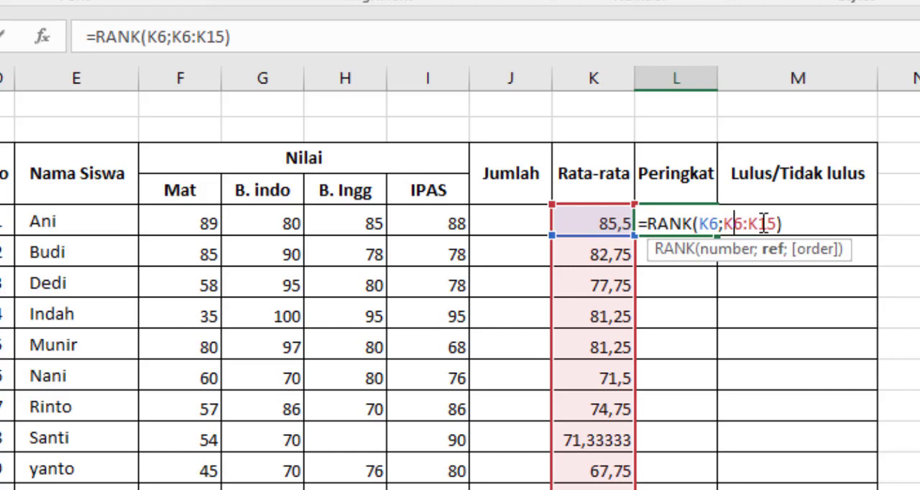
{"action": "key", "text": "F4"}
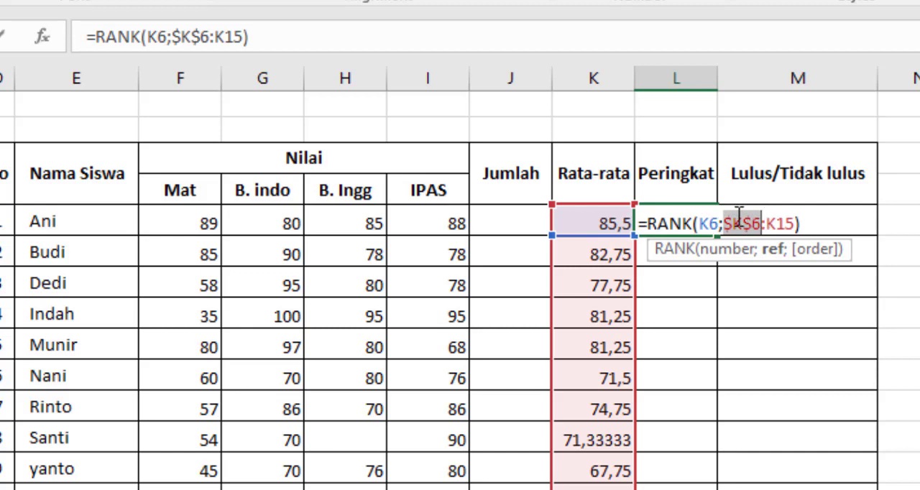
{"action": "left_click", "coordinate": [778, 224]}
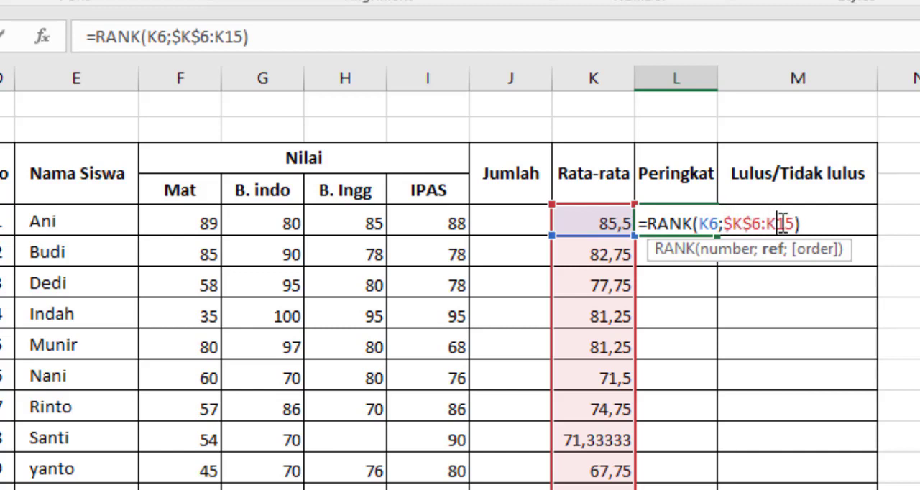
{"action": "key", "text": "F4"}
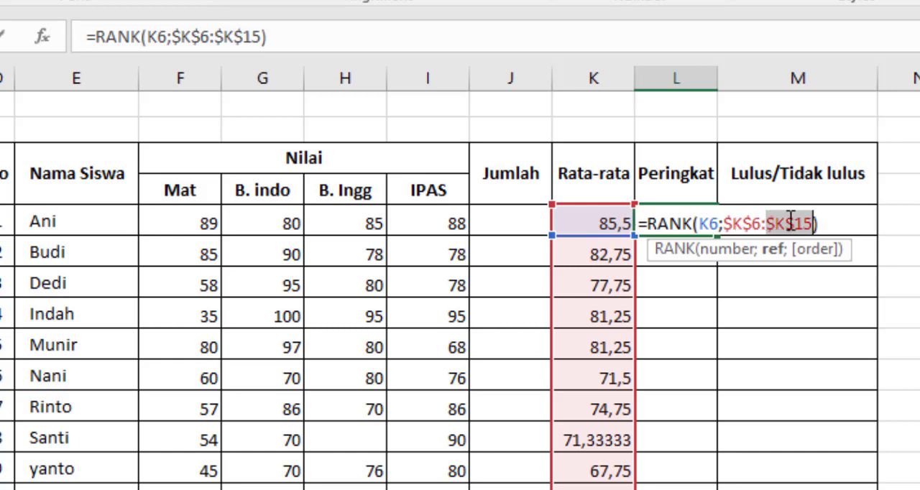
{"action": "key", "text": "Return"}
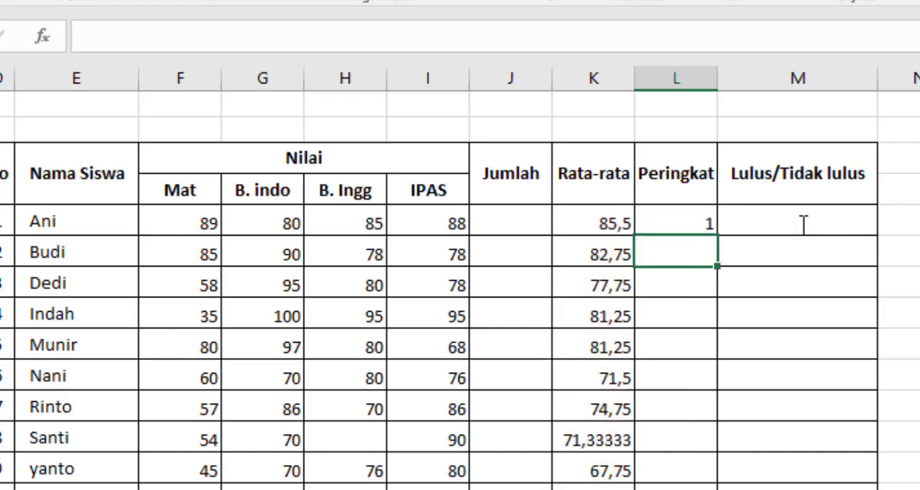
{"action": "left_click", "coordinate": [685, 223]}
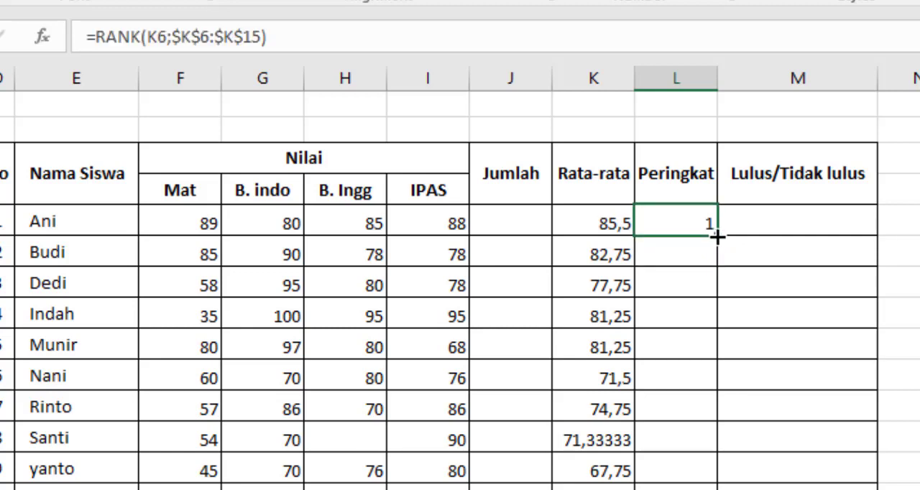
{"action": "left_click_drag", "start_coordinate": [720, 237], "coordinate": [712, 489]}
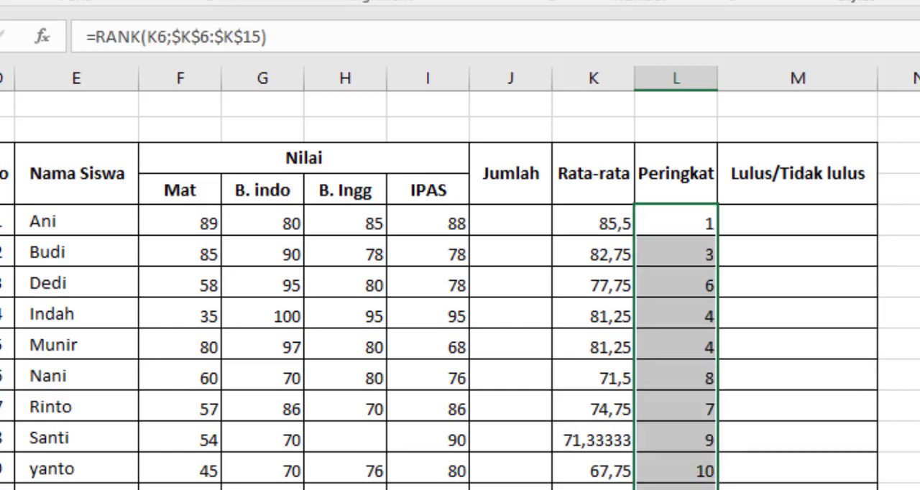
Inspect the copied RANK formulas in the second and fifth students' Peringkat cells.
{"action": "left_click", "coordinate": [698, 259]}
{"action": "double_click", "coordinate": [699, 259]}
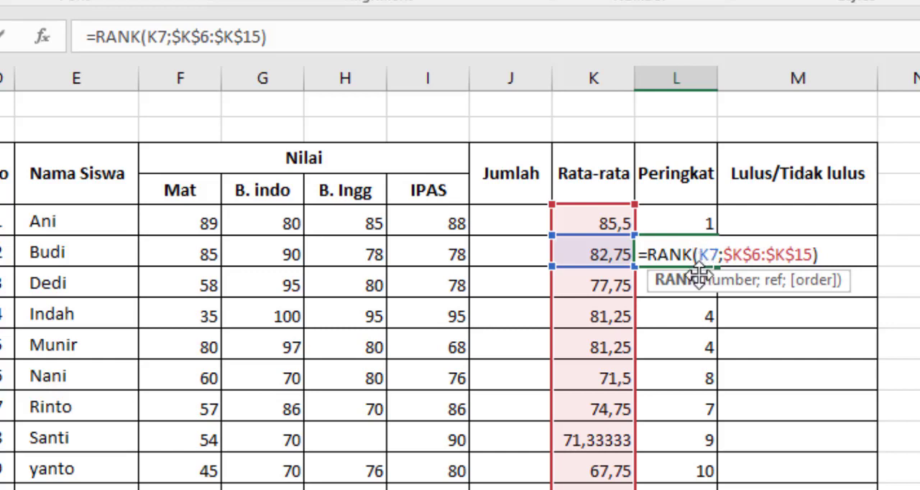
{"action": "left_click", "coordinate": [693, 343]}
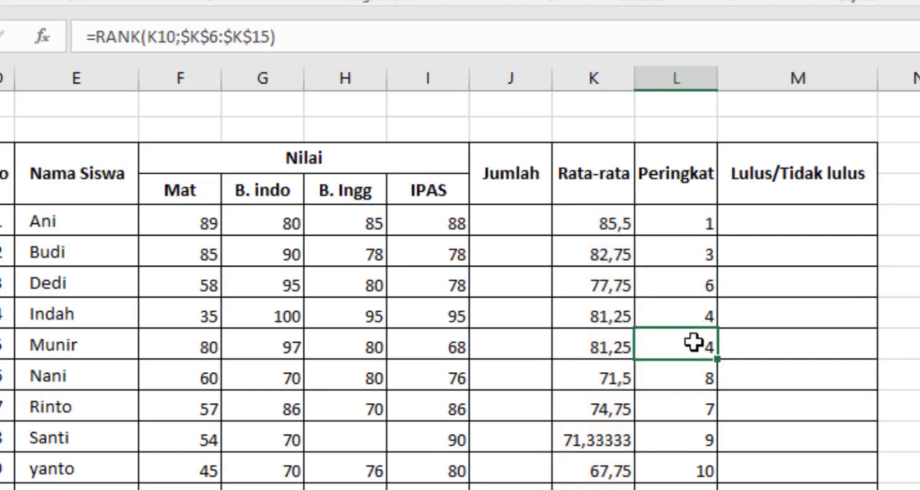
{"action": "double_click", "coordinate": [694, 343]}
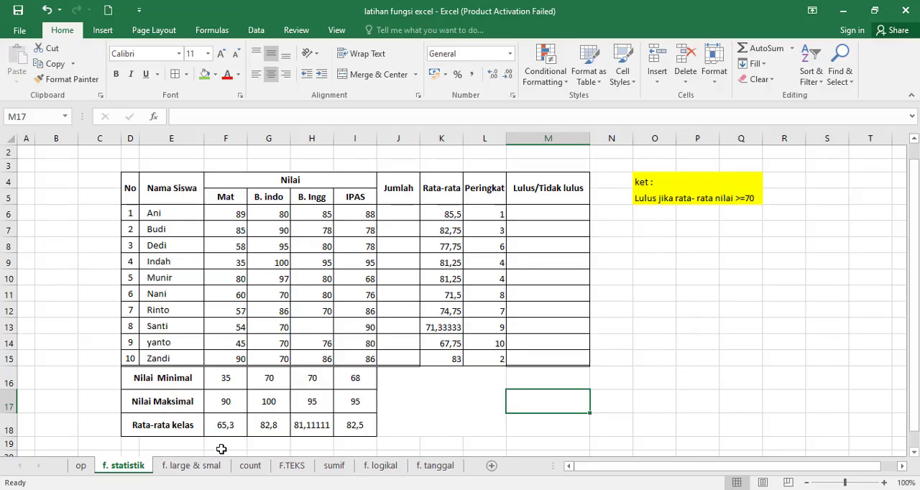
On the f. large & smal sheet, enter =LARGE(C7:C11;4) in the result cell for Data ke-4 (highest to lowest).
{"action": "left_click", "coordinate": [191, 465]}
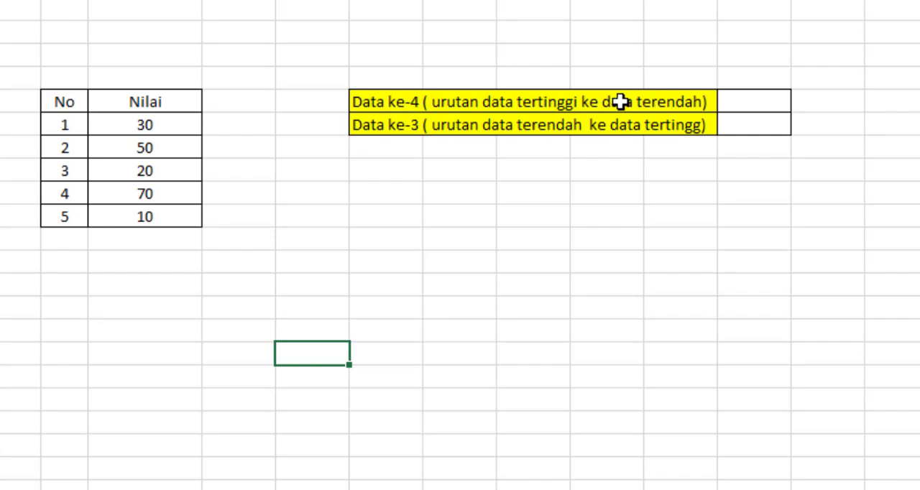
{"action": "left_click", "coordinate": [740, 99]}
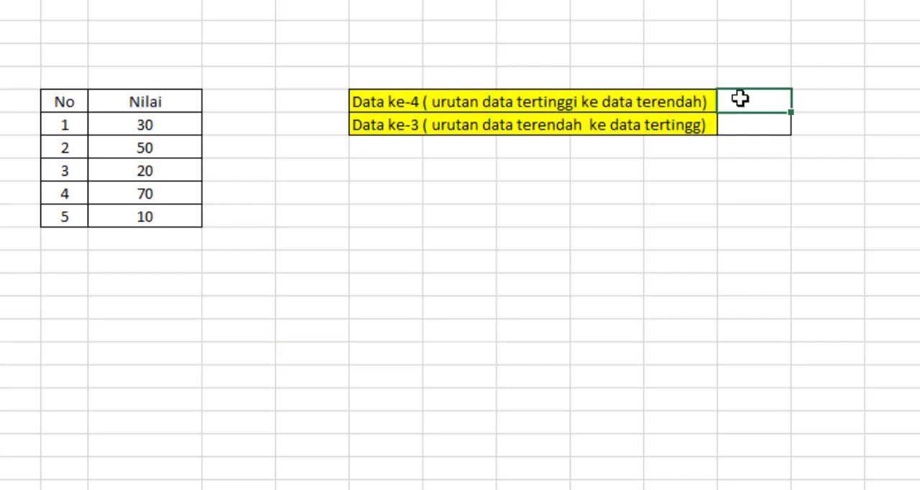
{"action": "type", "text": "=large"}
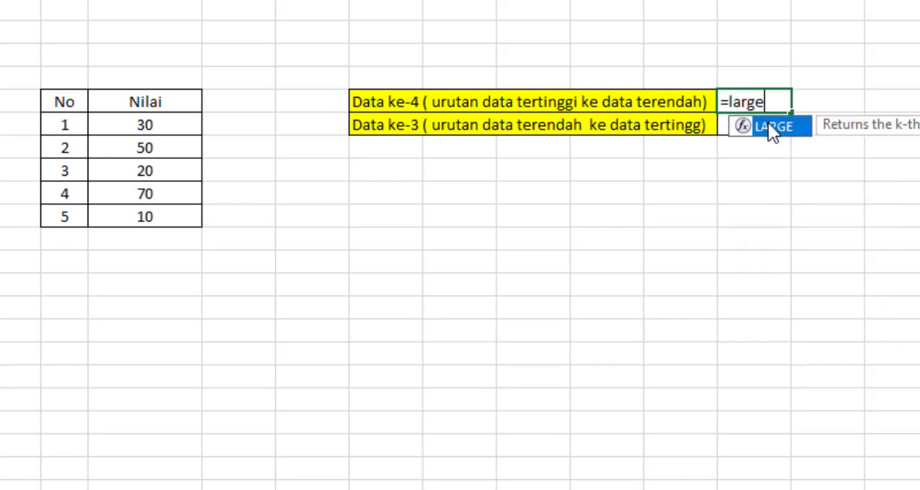
{"action": "type", "text": "("}
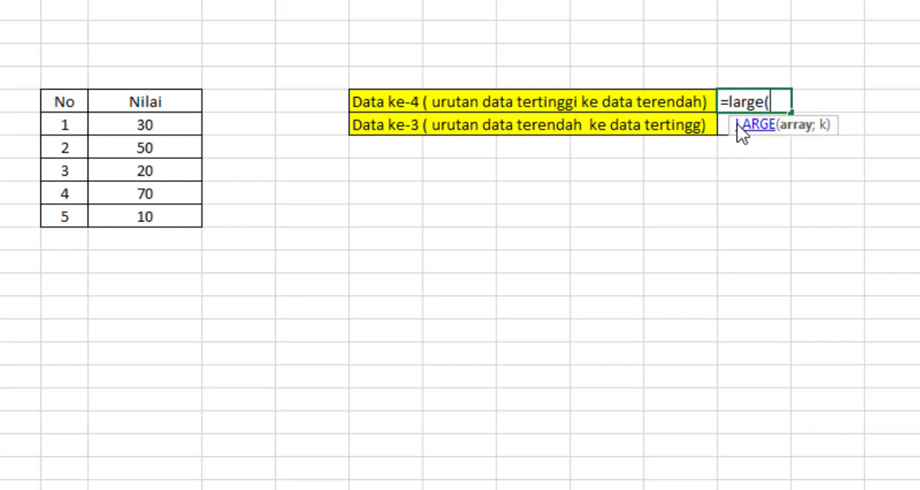
{"action": "left_click_drag", "start_coordinate": [137, 125], "coordinate": [138, 209]}
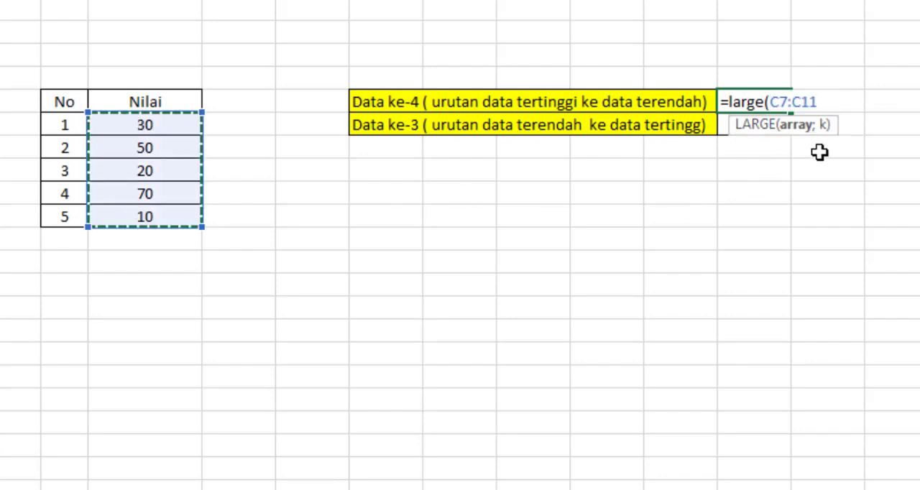
{"action": "type", "text": ";"}
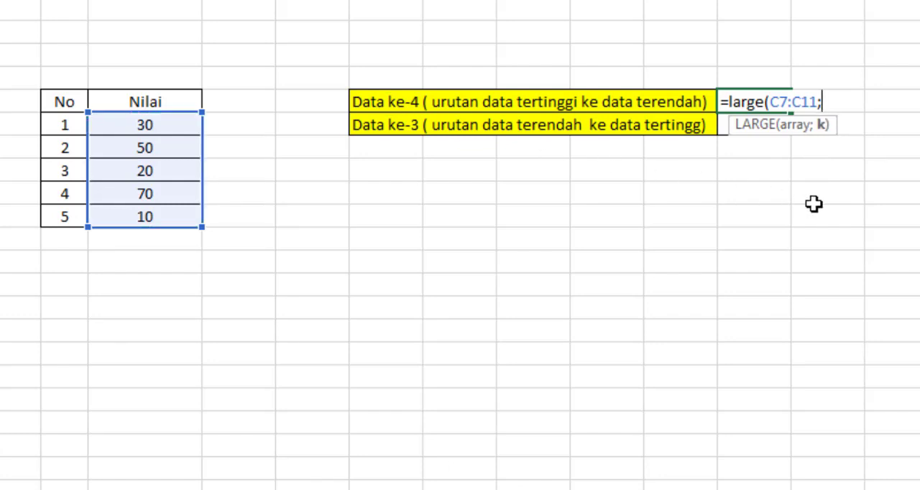
{"action": "type", "text": "4)"}
{"action": "key", "text": "Return"}
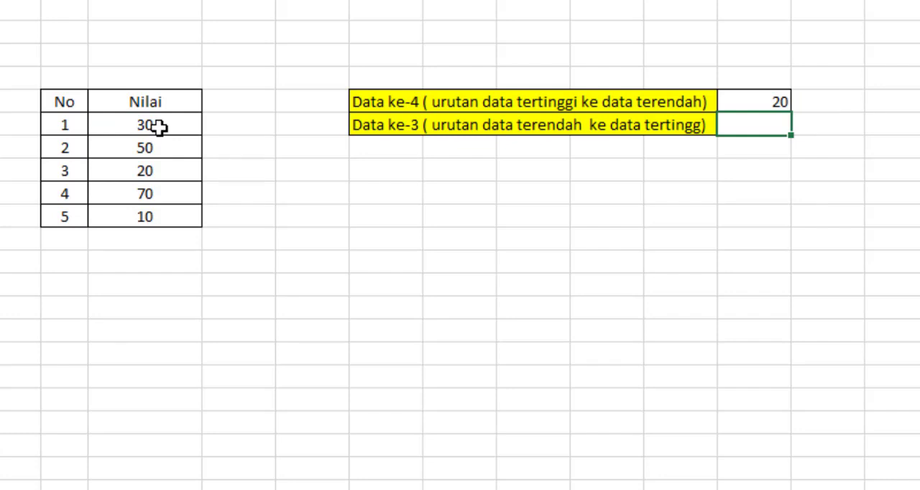
Copy the five Nilai values to C15:C19 and sort the copy from highest to lowest.
{"action": "left_click_drag", "start_coordinate": [158, 126], "coordinate": [155, 215]}
{"action": "key", "text": "ctrl+c"}
{"action": "left_click", "coordinate": [176, 308]}
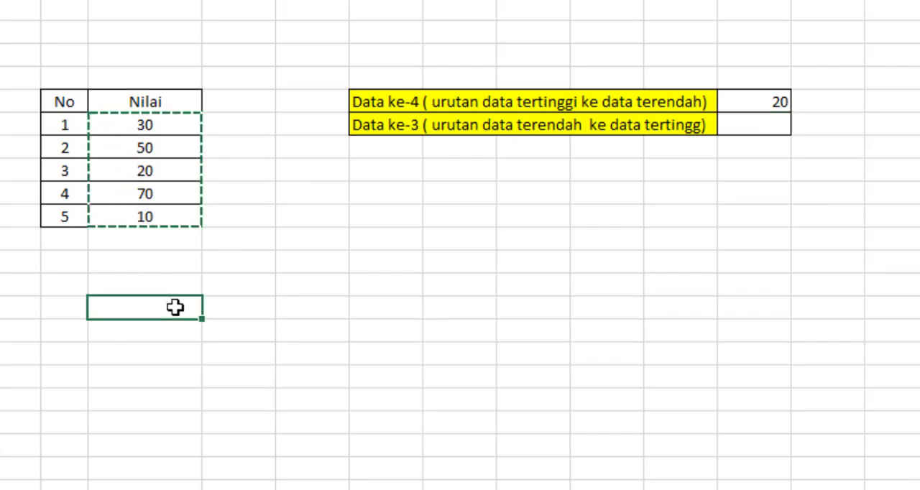
{"action": "key", "text": "ctrl+v"}
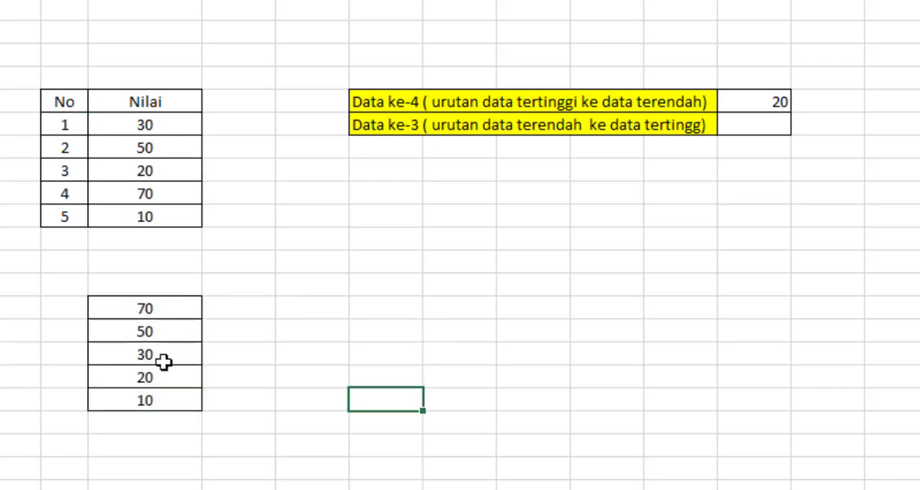
{"action": "left_click", "coordinate": [164, 377]}
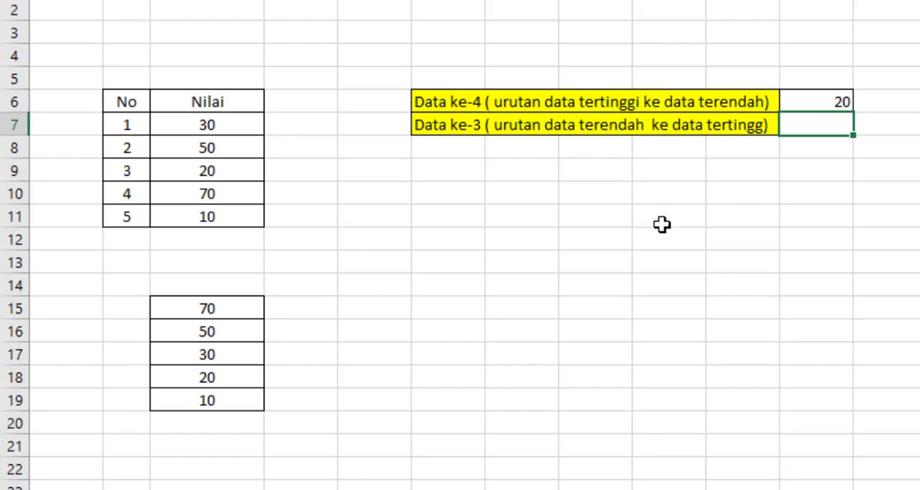
Enter =SMALL(C7:C11;3) in the result cell for Data ke-3 (lowest to highest).
{"action": "double_click", "coordinate": [832, 124]}
{"action": "type", "text": "="}
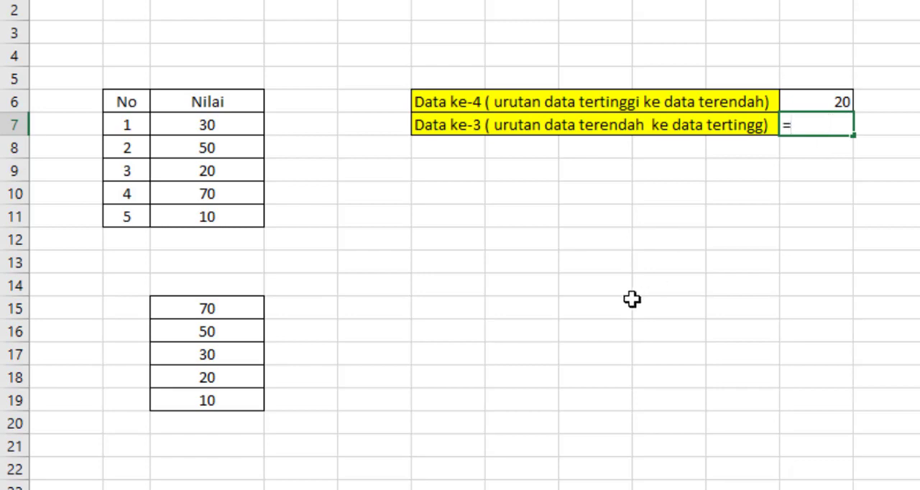
{"action": "type", "text": "small("}
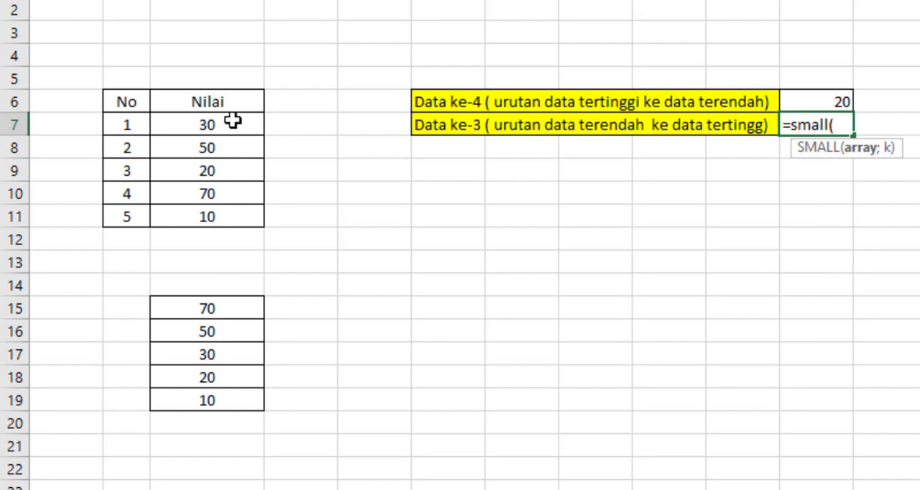
{"action": "left_click_drag", "start_coordinate": [238, 122], "coordinate": [231, 227]}
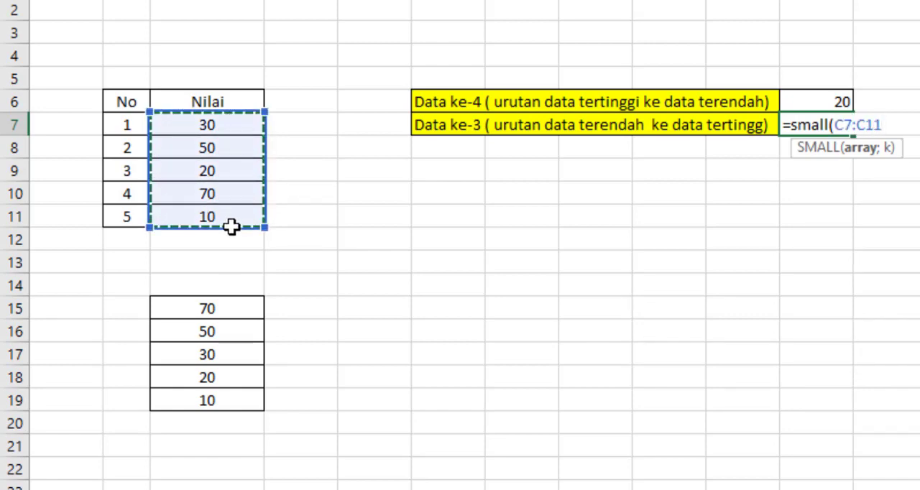
{"action": "type", "text": ";"}
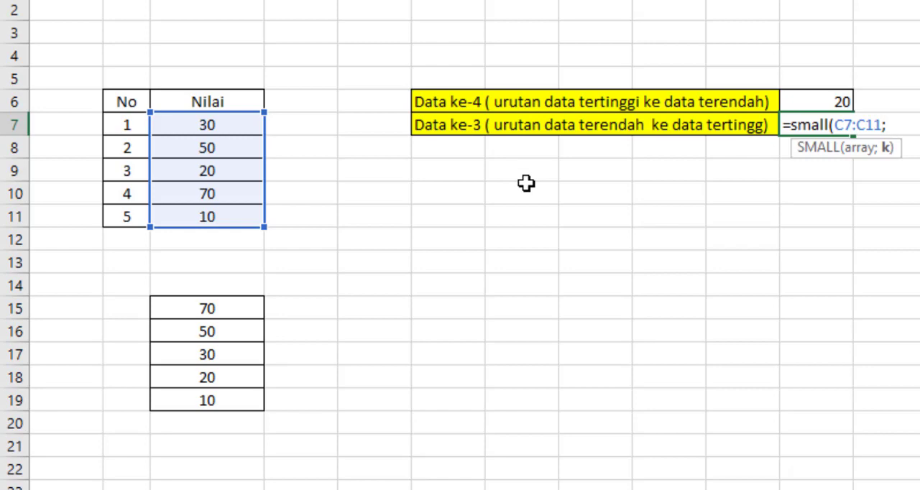
{"action": "type", "text": "3)"}
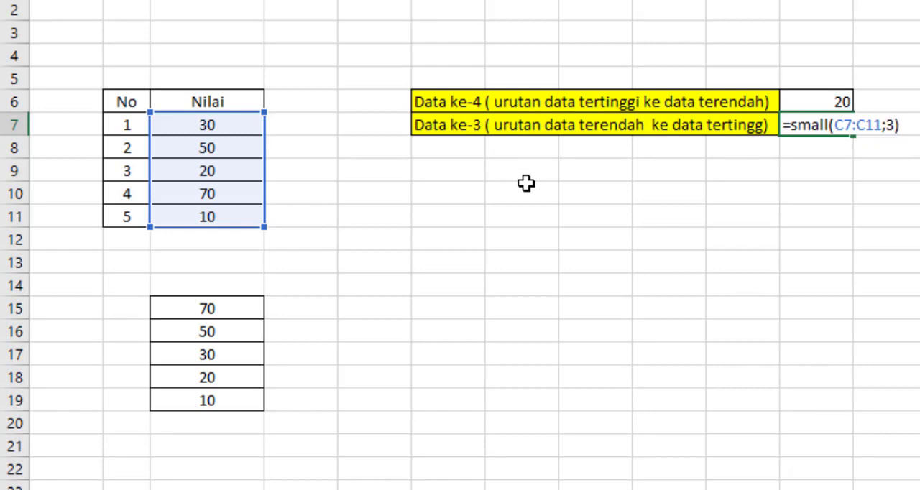
{"action": "key", "text": "Return"}
{"action": "left_click", "coordinate": [611, 261]}
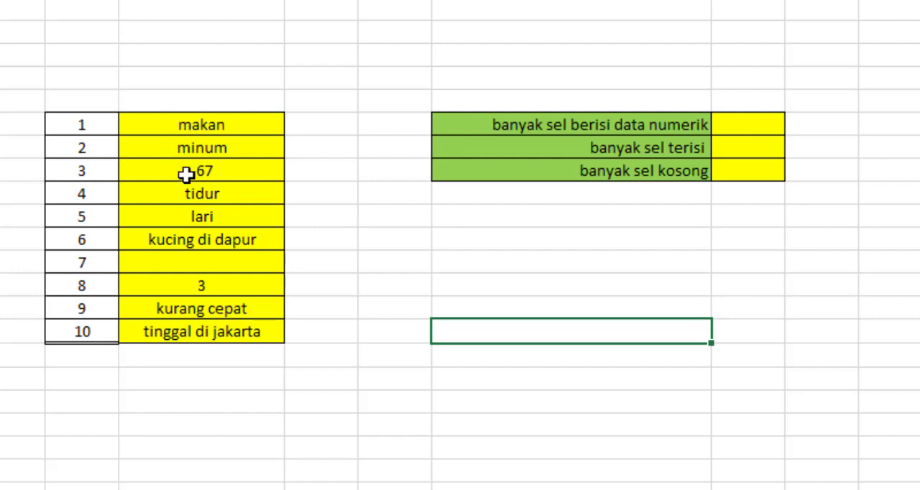
On the count sheet, enter =COUNT(E7:E16) in the result cell for banyak sel berisi data numerik.
{"action": "left_click", "coordinate": [755, 124]}
{"action": "double_click", "coordinate": [755, 124]}
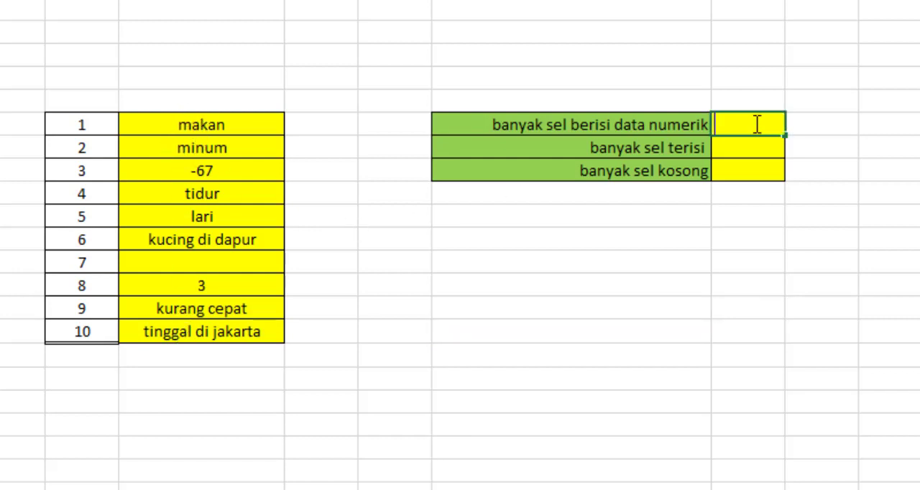
{"action": "type", "text": "=cou"}
{"action": "key", "text": "Tab"}
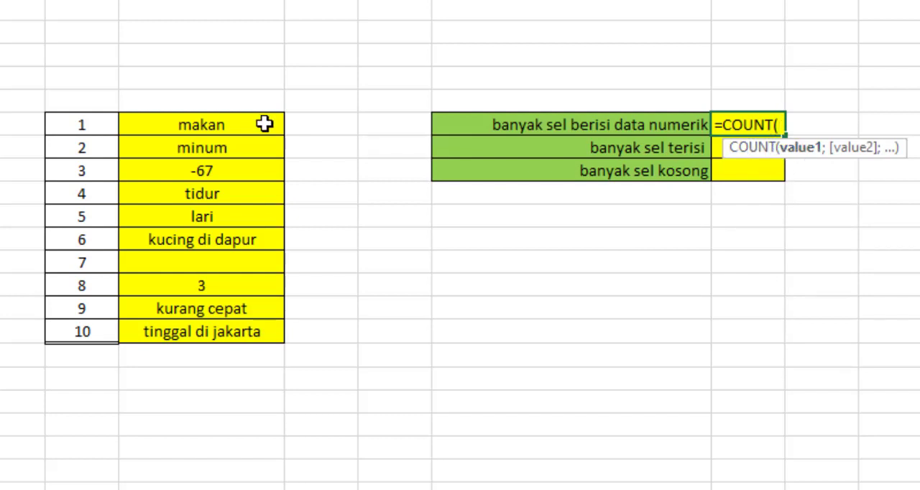
{"action": "left_click_drag", "start_coordinate": [263, 123], "coordinate": [249, 333]}
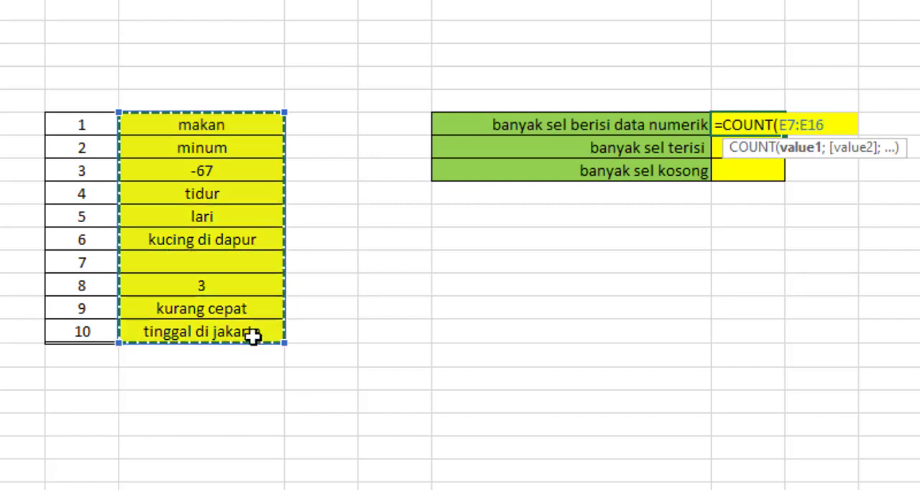
{"action": "type", "text": ")"}
{"action": "key", "text": "Return"}
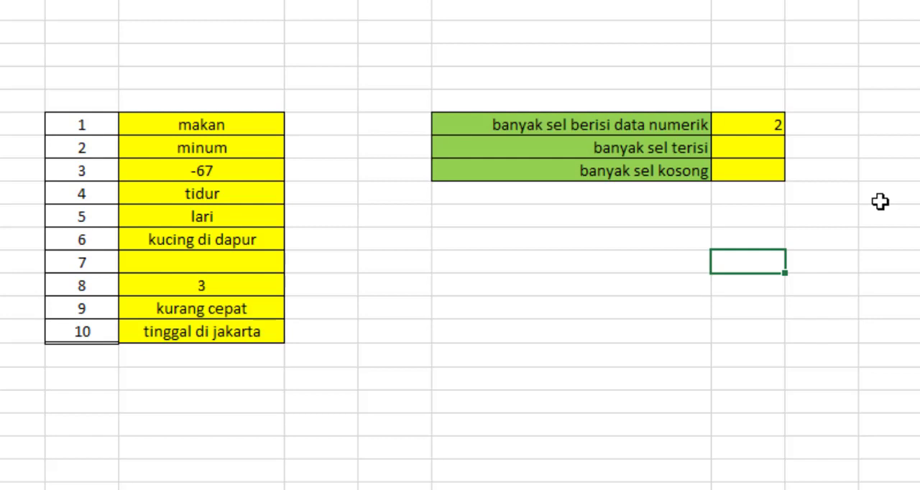
Enter =COUNTA(E7:E16) in the result cell for banyak sel terisi.
{"action": "left_click", "coordinate": [732, 146]}
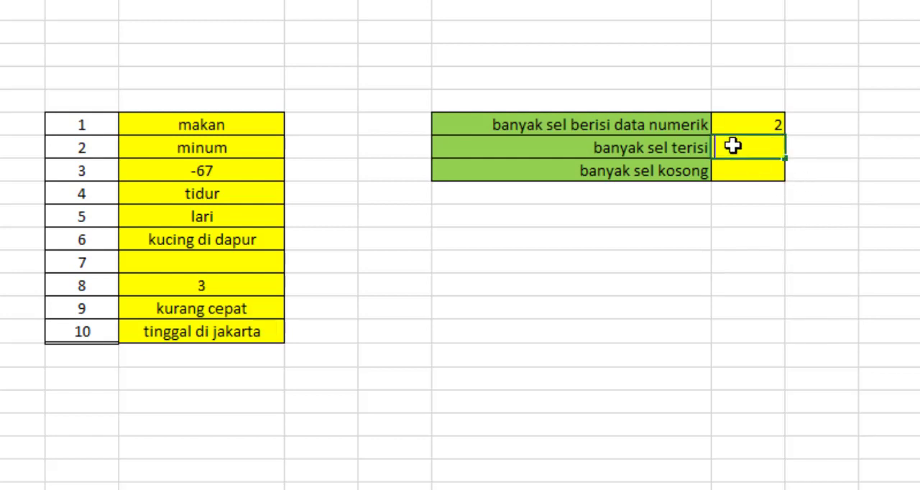
{"action": "type", "text": "=counta"}
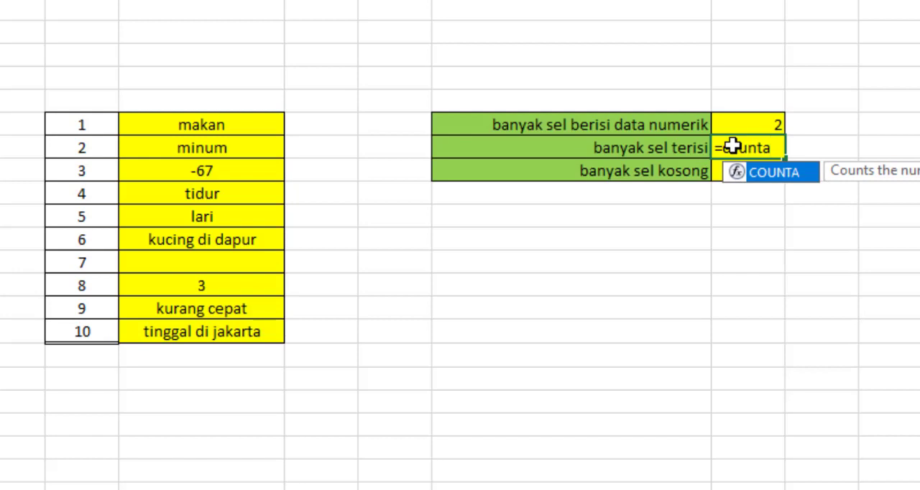
{"action": "type", "text": "("}
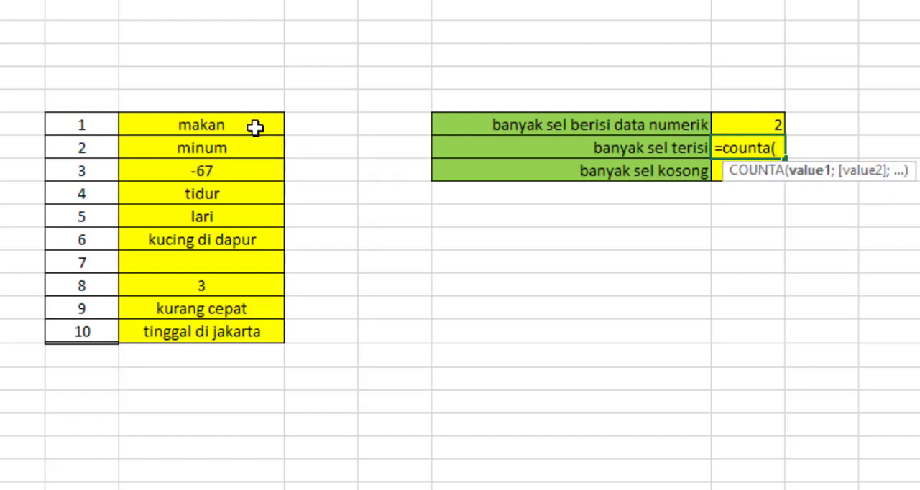
{"action": "left_click_drag", "start_coordinate": [253, 127], "coordinate": [246, 334]}
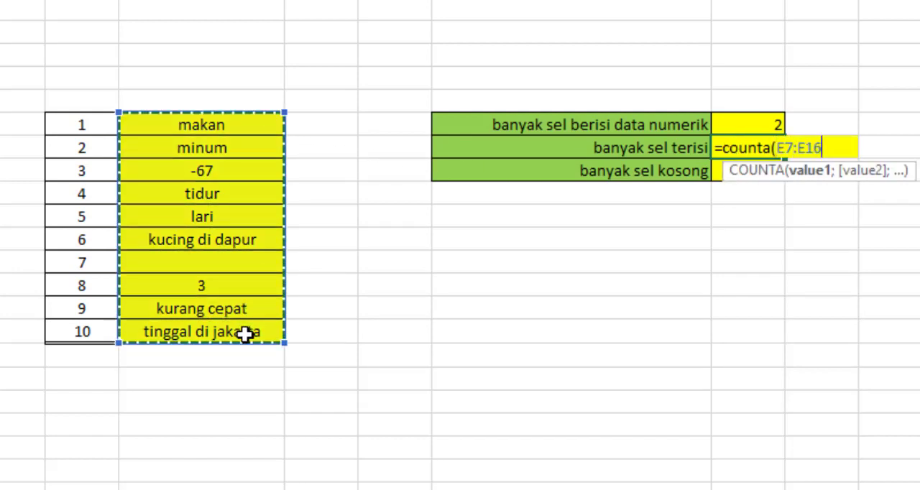
{"action": "type", "text": ")"}
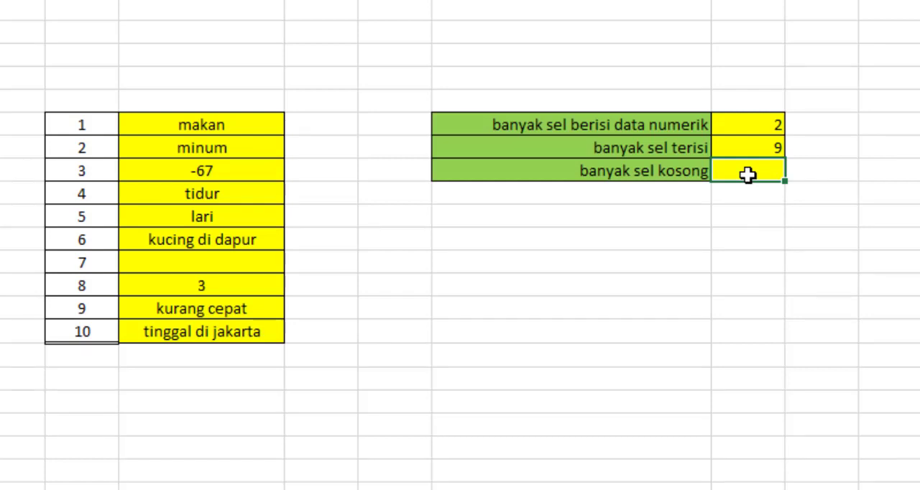
Enter =COUNTBLANK(E7:E16) in the result cell for banyak sel kosong.
{"action": "type", "text": "=count"}
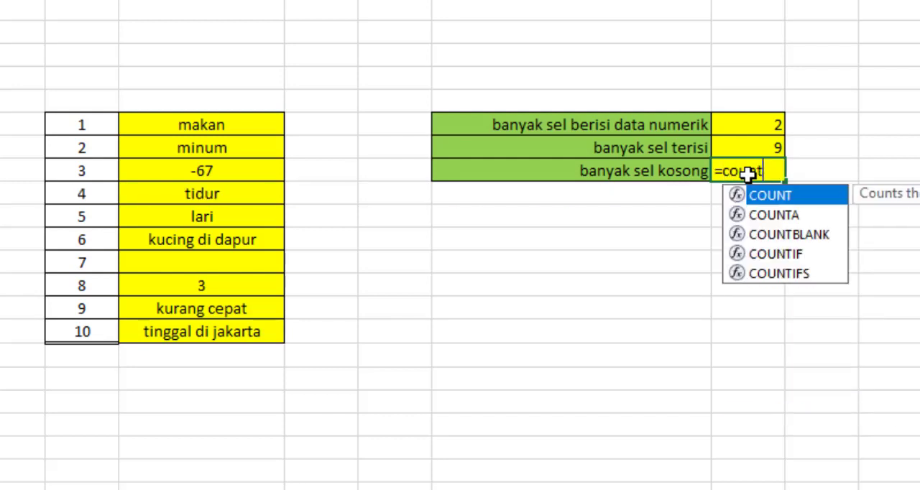
{"action": "type", "text": "blank("}
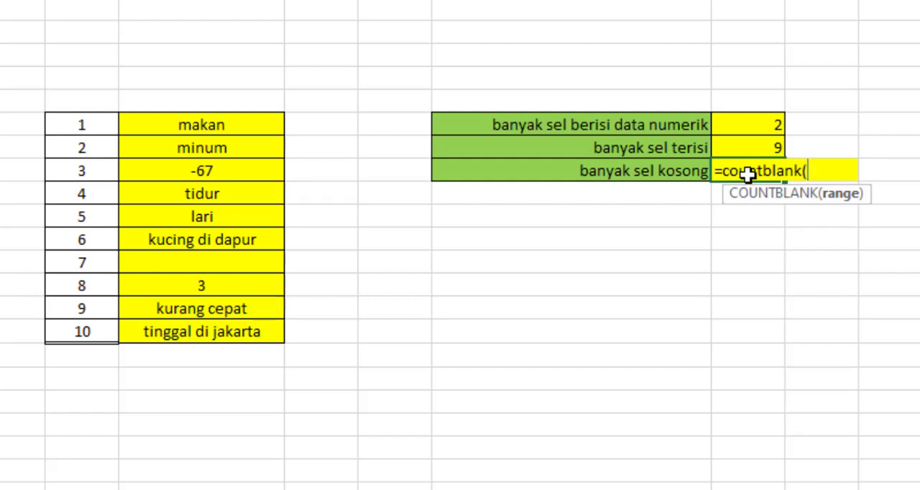
{"action": "left_click_drag", "start_coordinate": [253, 127], "coordinate": [227, 332]}
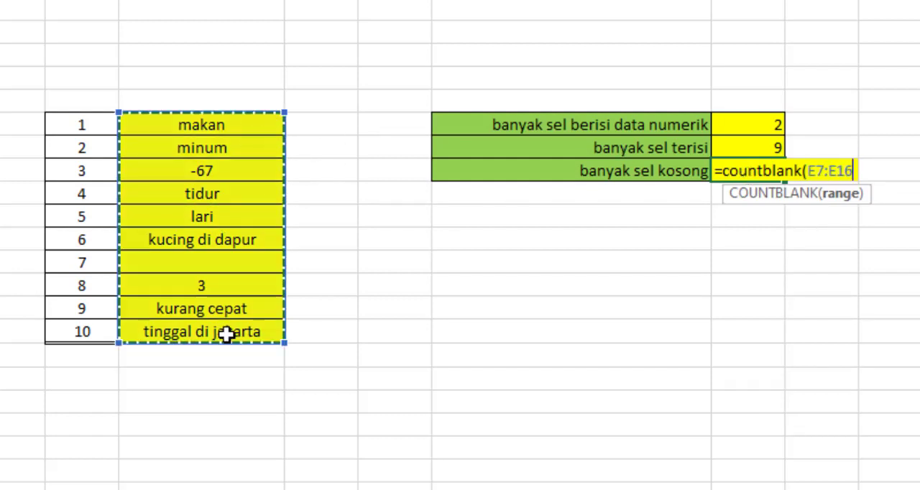
{"action": "type", "text": ")"}
{"action": "key", "text": "Return"}
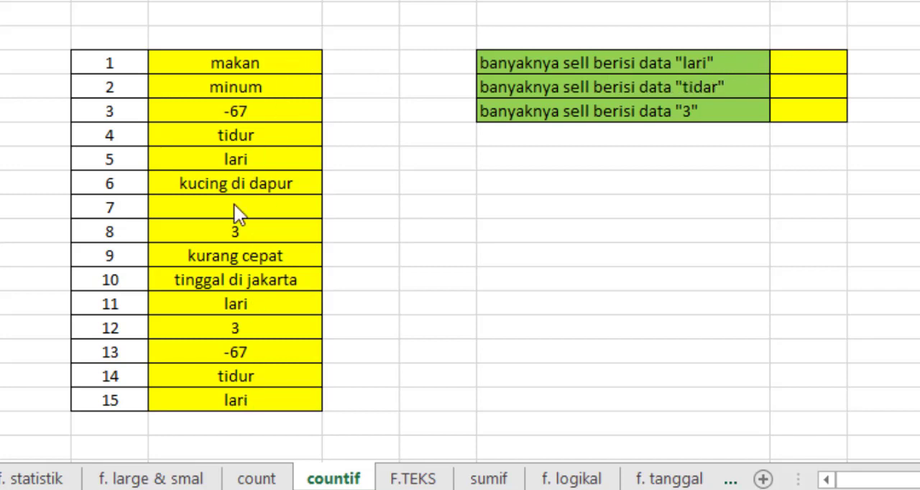
On the countif sheet, enter =COUNTIF(E7:E21;"lari") in the result cell for data "lari".
{"action": "left_click", "coordinate": [813, 60]}
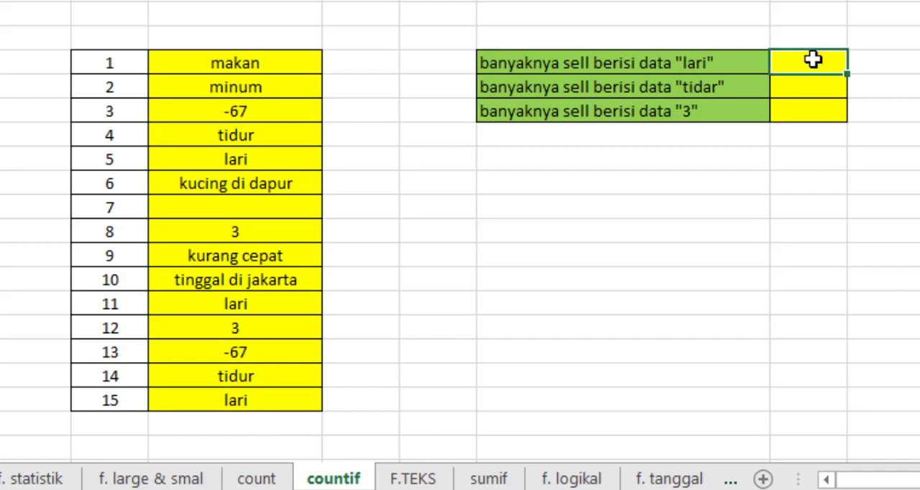
{"action": "type", "text": "=cou"}
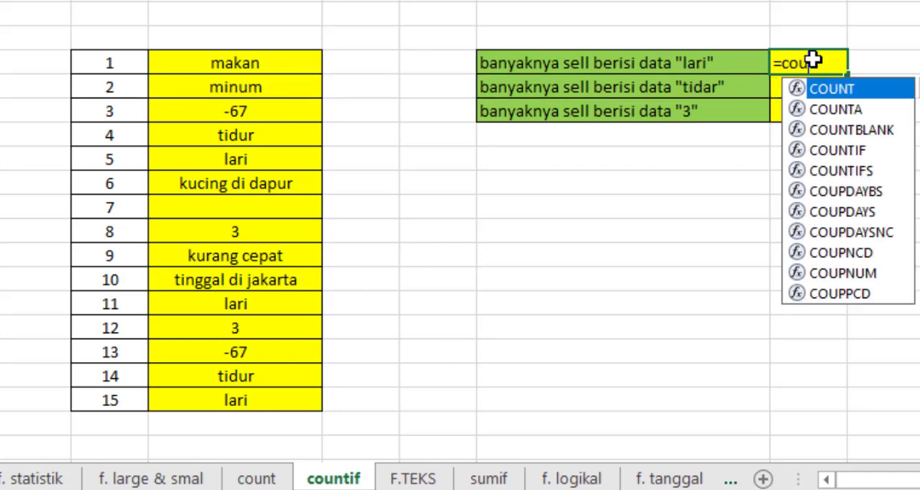
{"action": "type", "text": "ntif"}
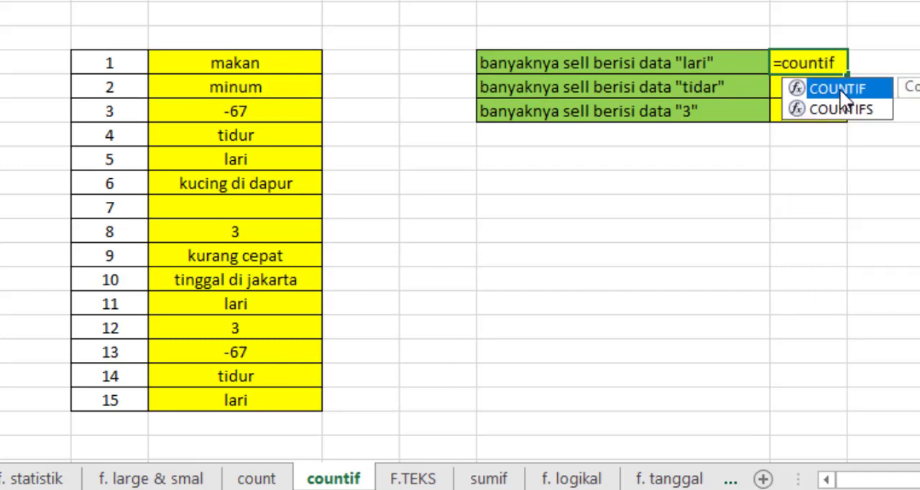
{"action": "key", "text": "Tab"}
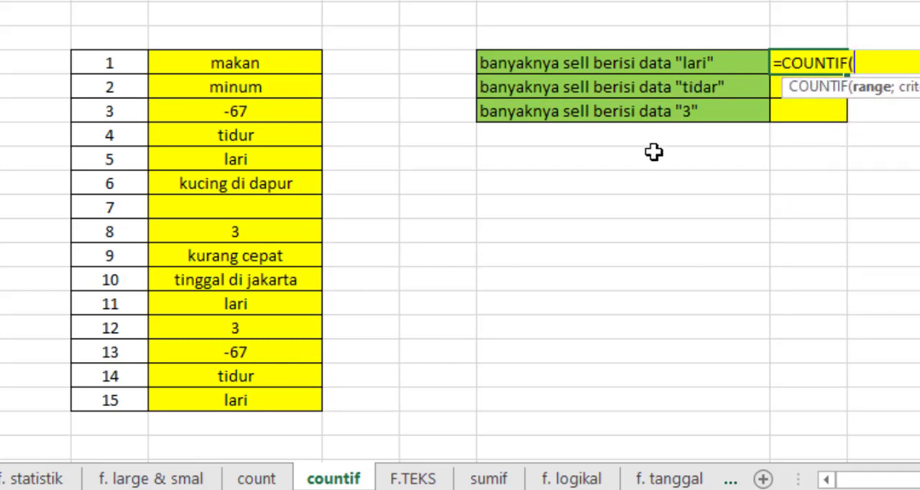
{"action": "left_click_drag", "start_coordinate": [288, 67], "coordinate": [271, 403]}
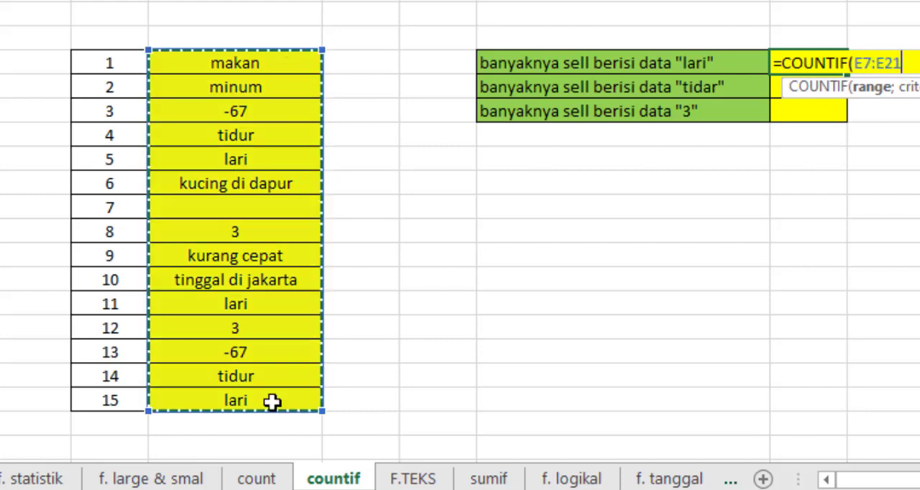
{"action": "type", "text": ";"}
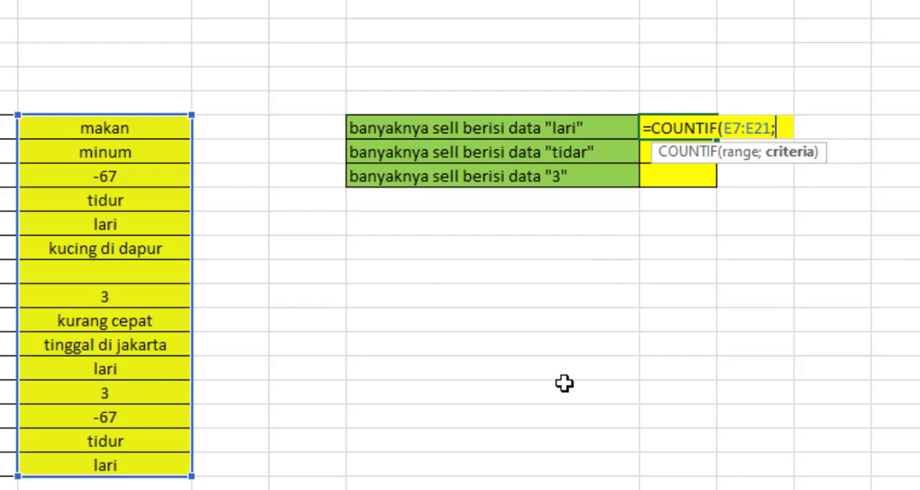
{"action": "type", "text": "\"lari\""}
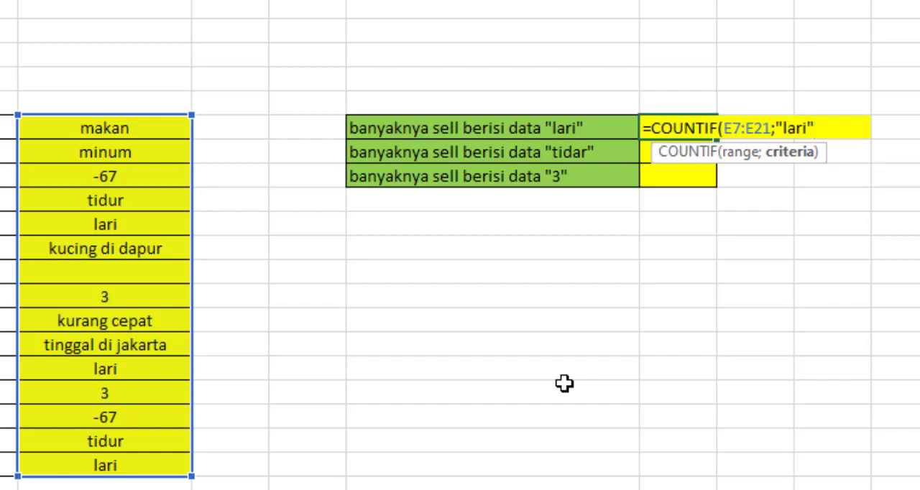
{"action": "type", "text": ")"}
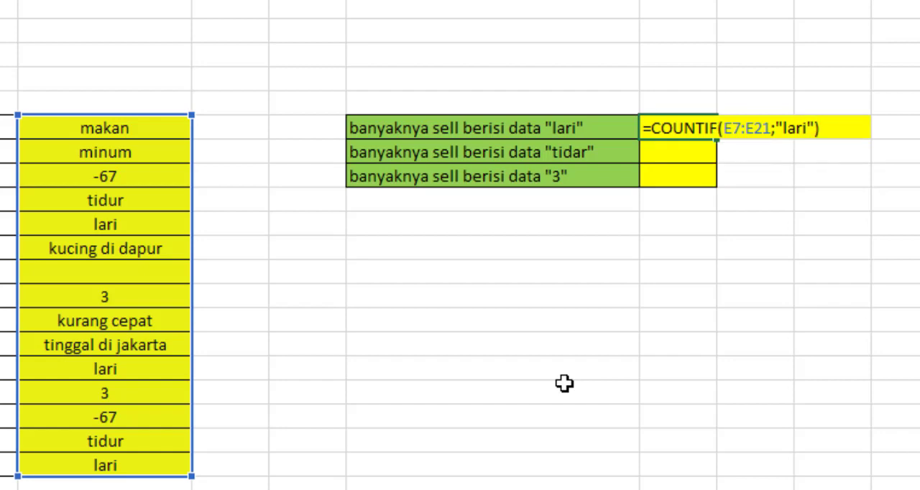
{"action": "key", "text": "Return"}
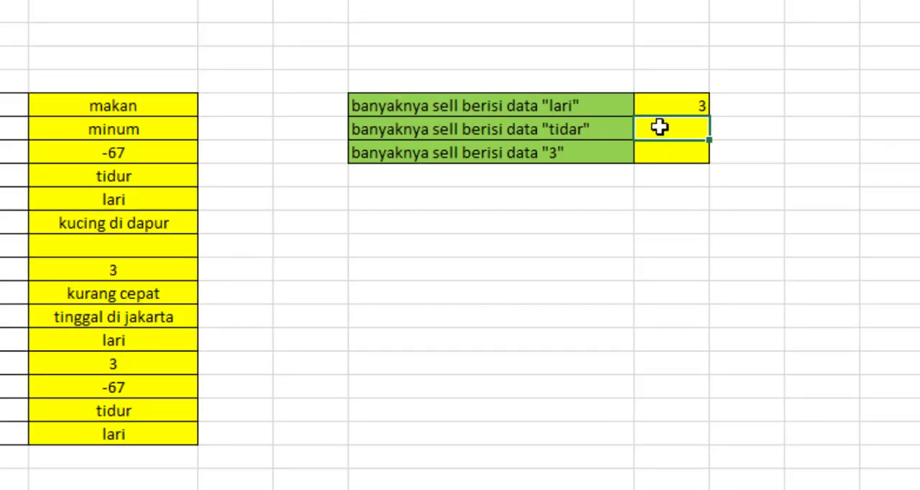
Enter =COUNTIF(E7:E21;"tidar") in the result cell for banyaknya sell berisi data "tidar".
{"action": "type", "text": "="}
{"action": "type", "text": "counti"}
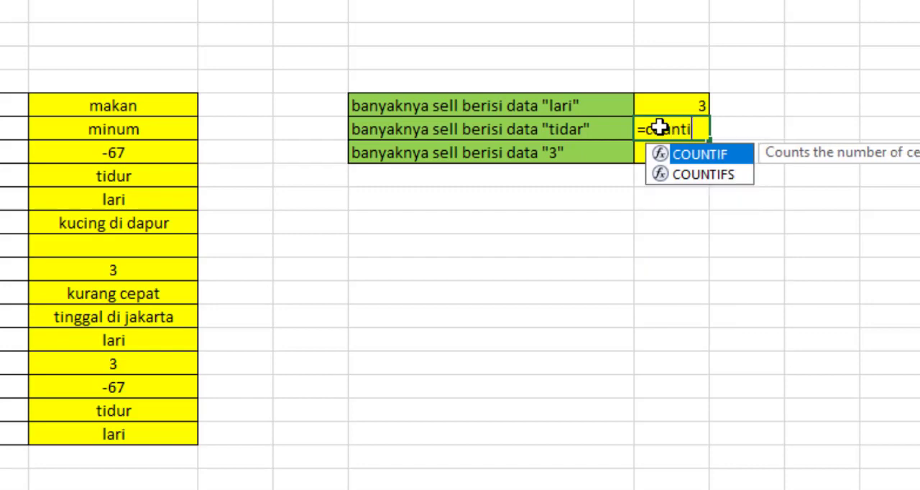
{"action": "type", "text": "f("}
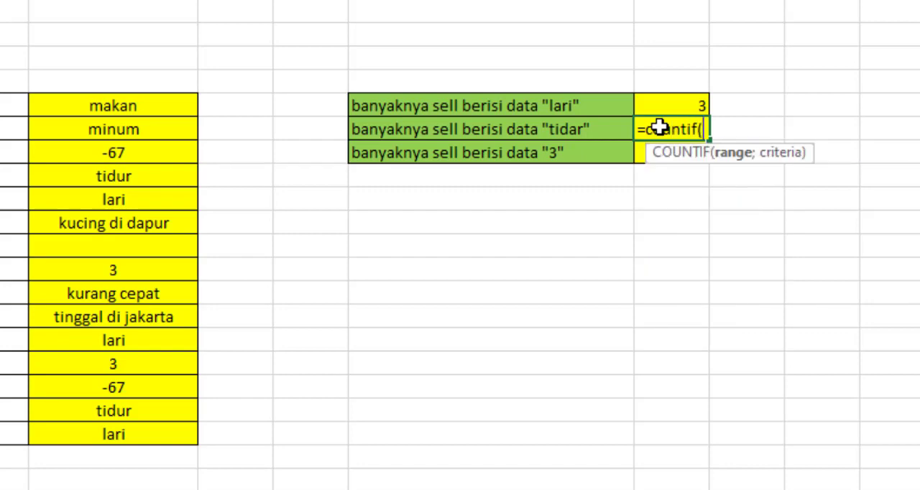
{"action": "left_click_drag", "start_coordinate": [179, 108], "coordinate": [166, 432]}
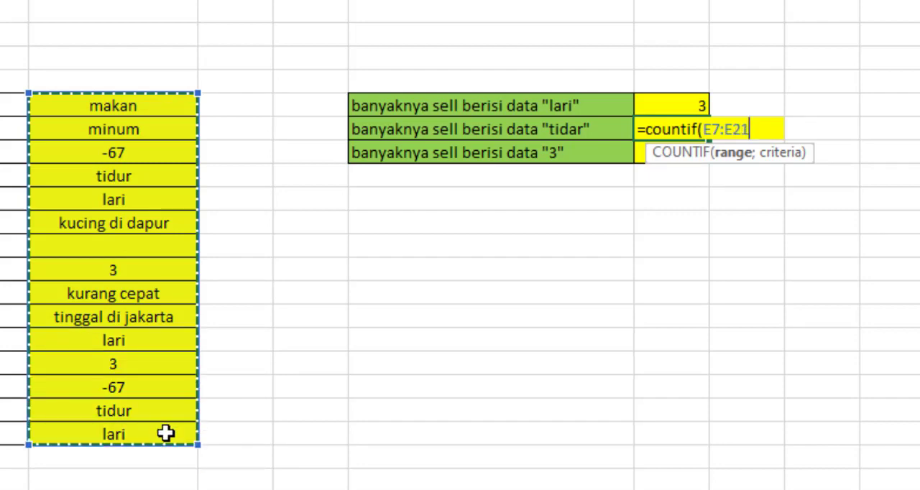
{"action": "type", "text": ";"}
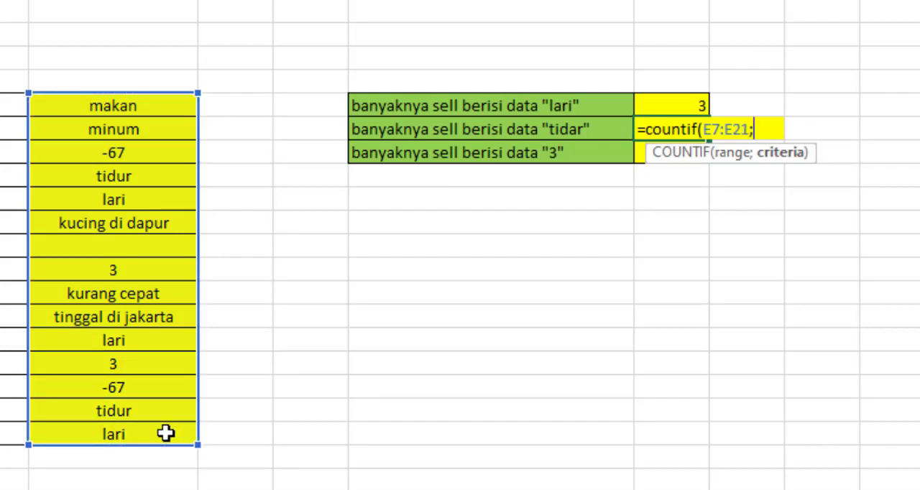
{"action": "type", "text": "\"tidar"}
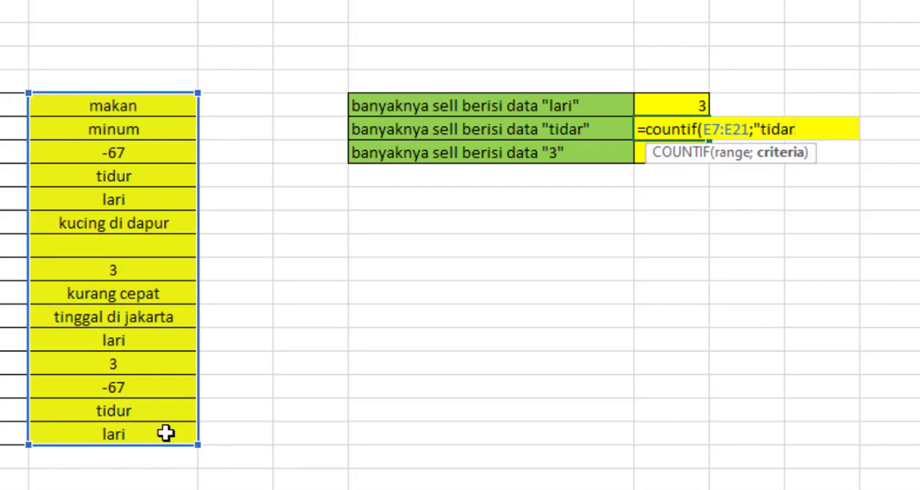
{"action": "type", "text": "\""}
{"action": "type", "text": ")"}
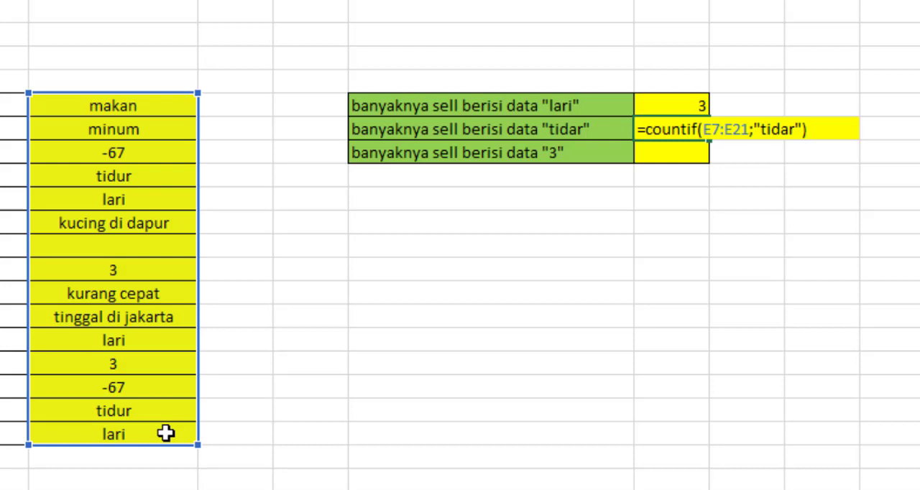
{"action": "key", "text": "Return"}
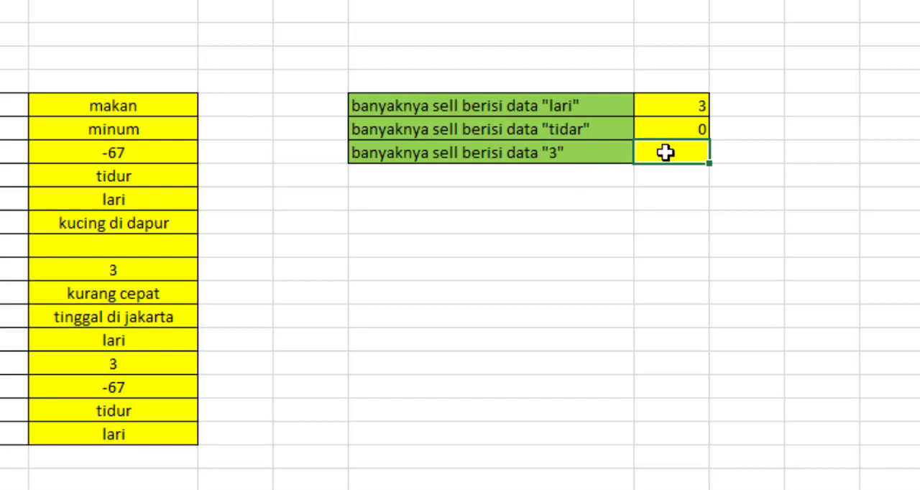
Enter =COUNTIF(E7:E21;3) in the result cell for banyaknya sell berisi data "3" and review the formula.
{"action": "type", "text": "="}
{"action": "type", "text": "count"}
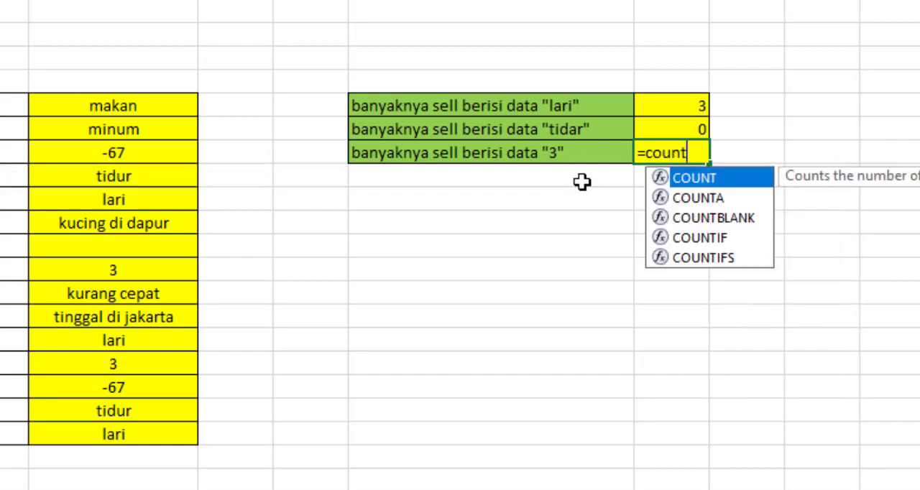
{"action": "type", "text": "if("}
{"action": "left_click", "coordinate": [172, 108]}
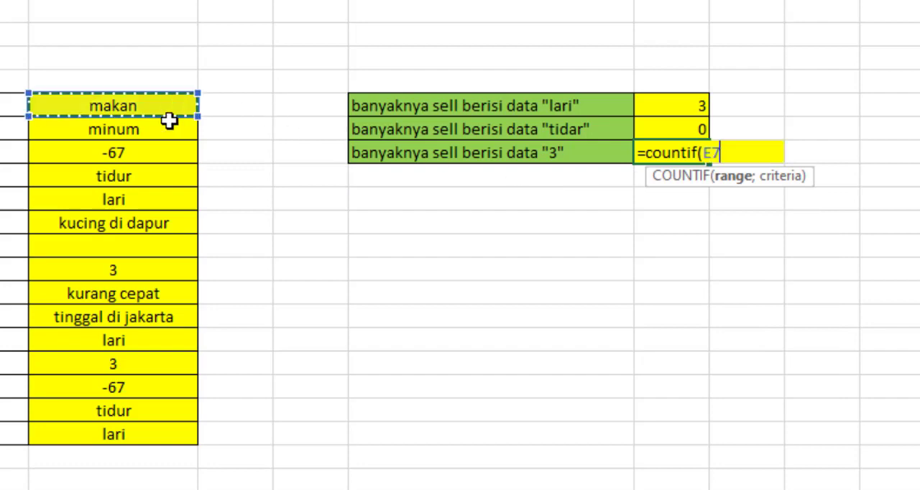
{"action": "left_click_drag", "start_coordinate": [169, 121], "coordinate": [154, 438]}
{"action": "type", "text": ";"}
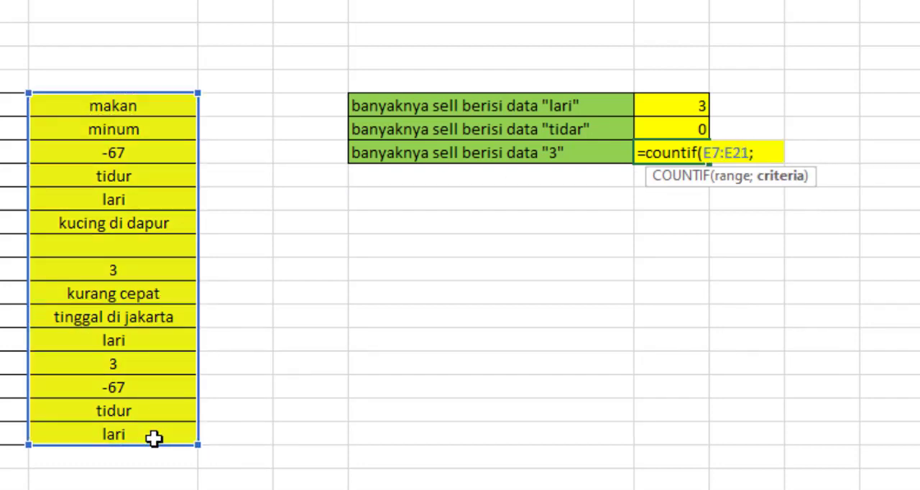
{"action": "type", "text": "3)"}
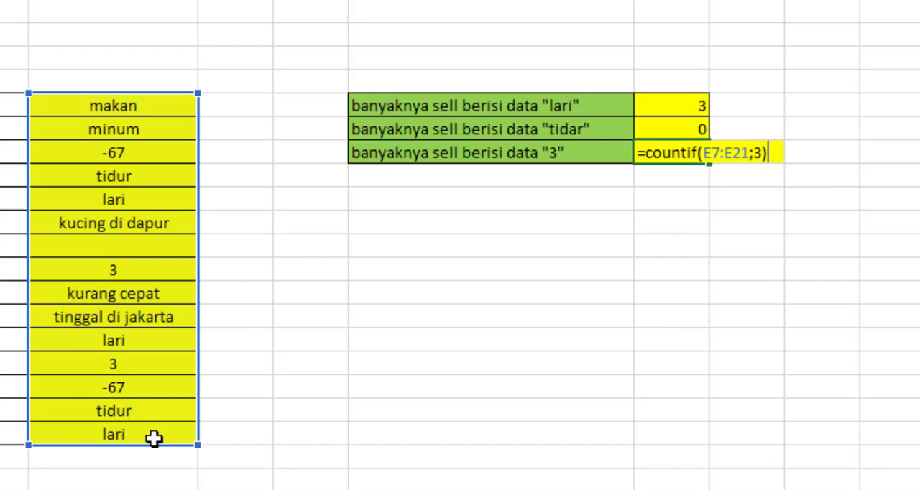
{"action": "key", "text": "Return"}
{"action": "left_click", "coordinate": [678, 151]}
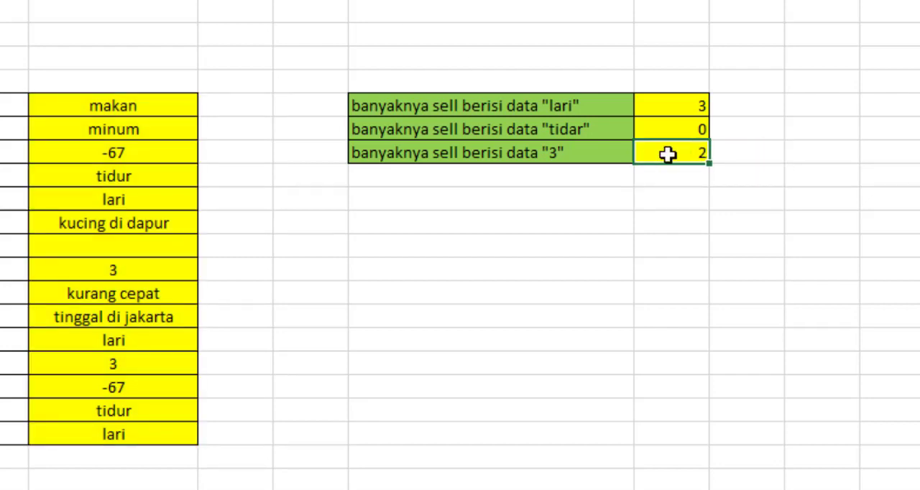
{"action": "double_click", "coordinate": [668, 154]}
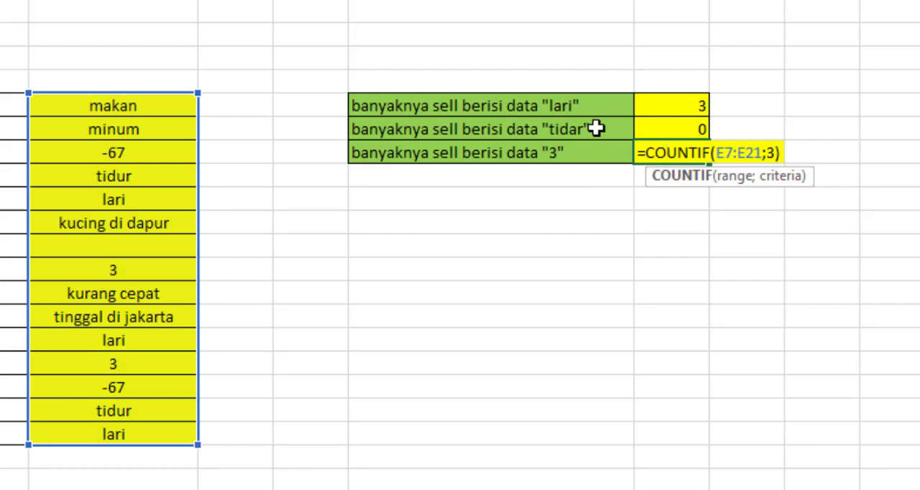
{"action": "key", "text": "Return"}
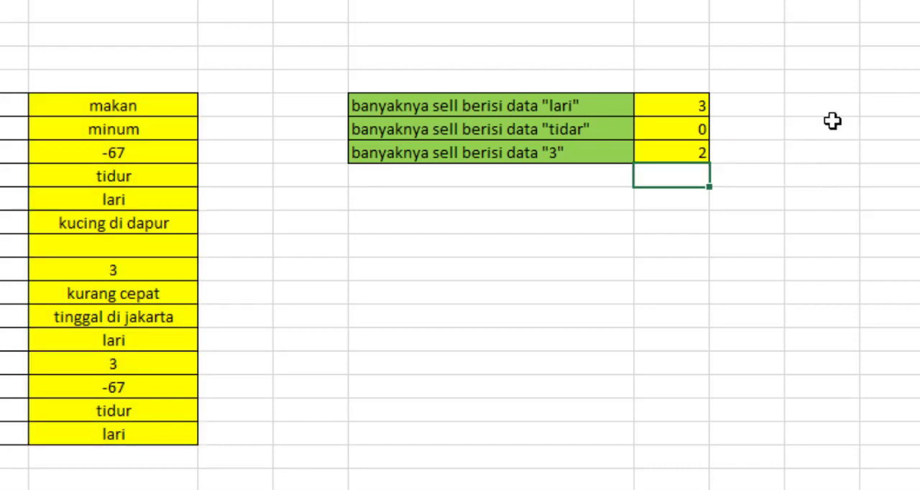